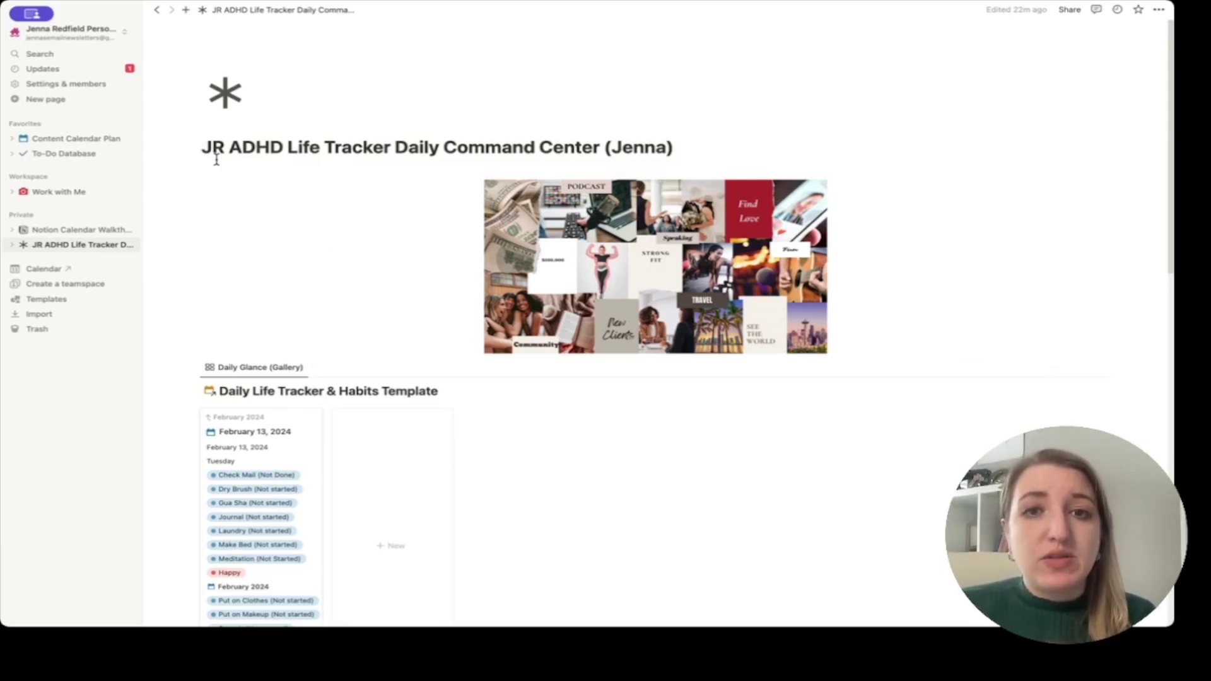
pyautogui.scroll(-5, 216, 160)
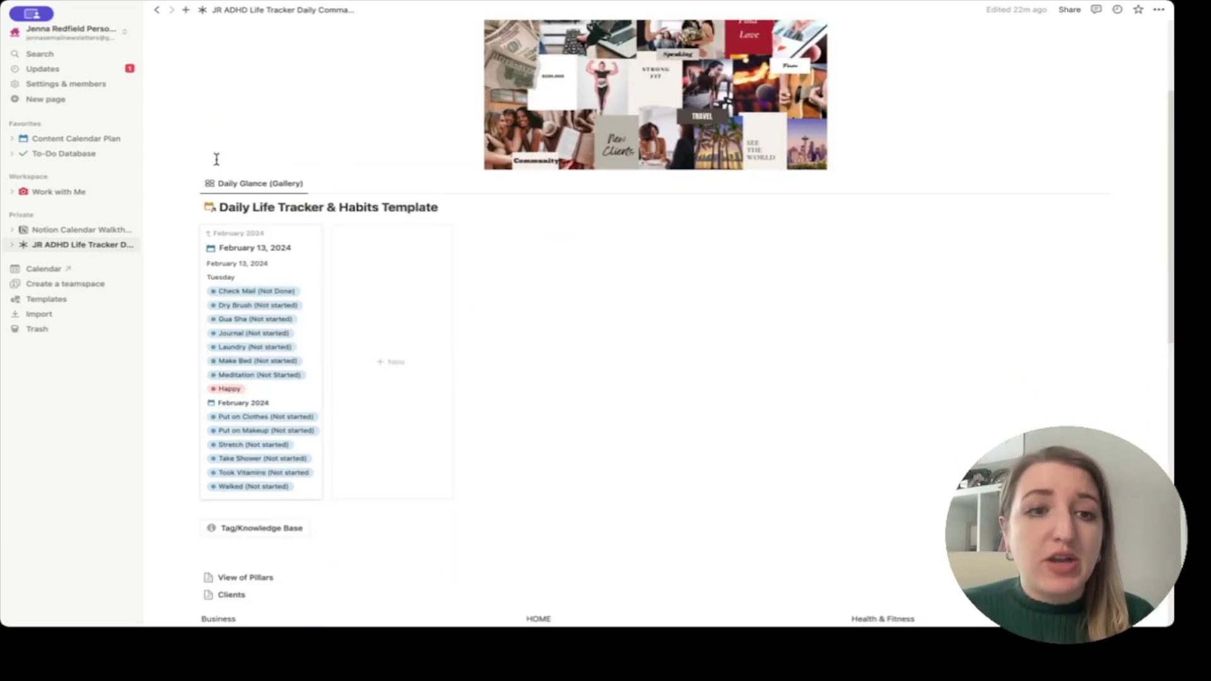
pyautogui.scroll(-10, 157, 351)
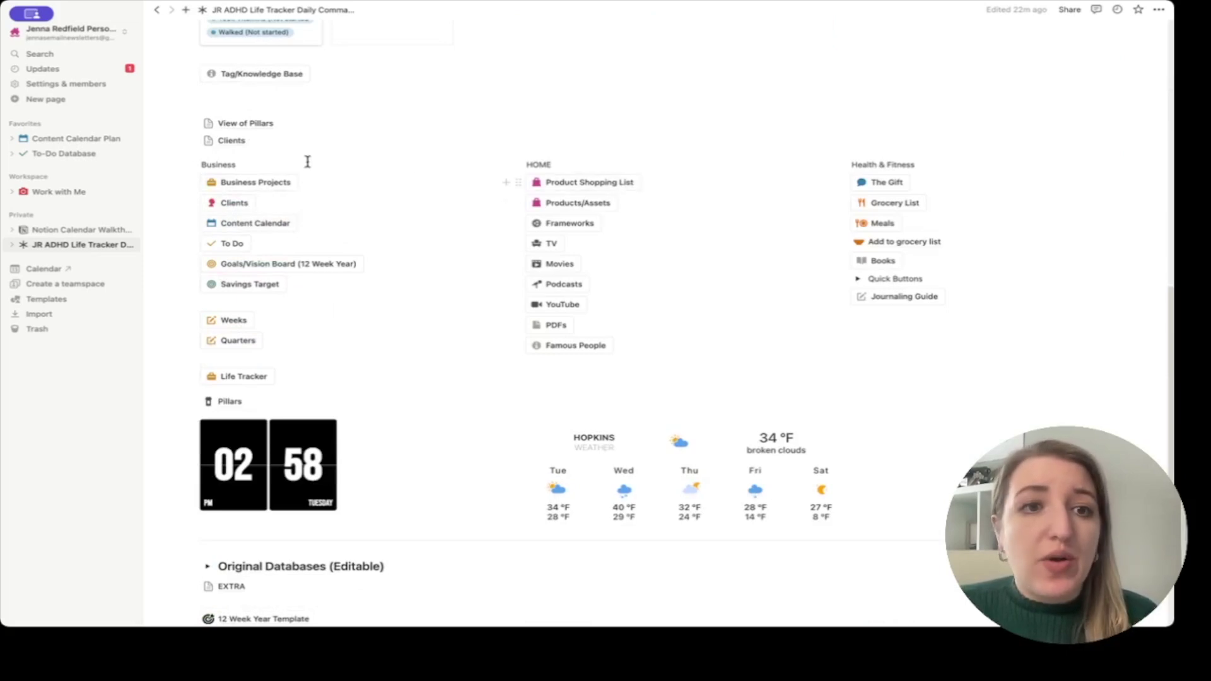
pyautogui.click(293, 189)
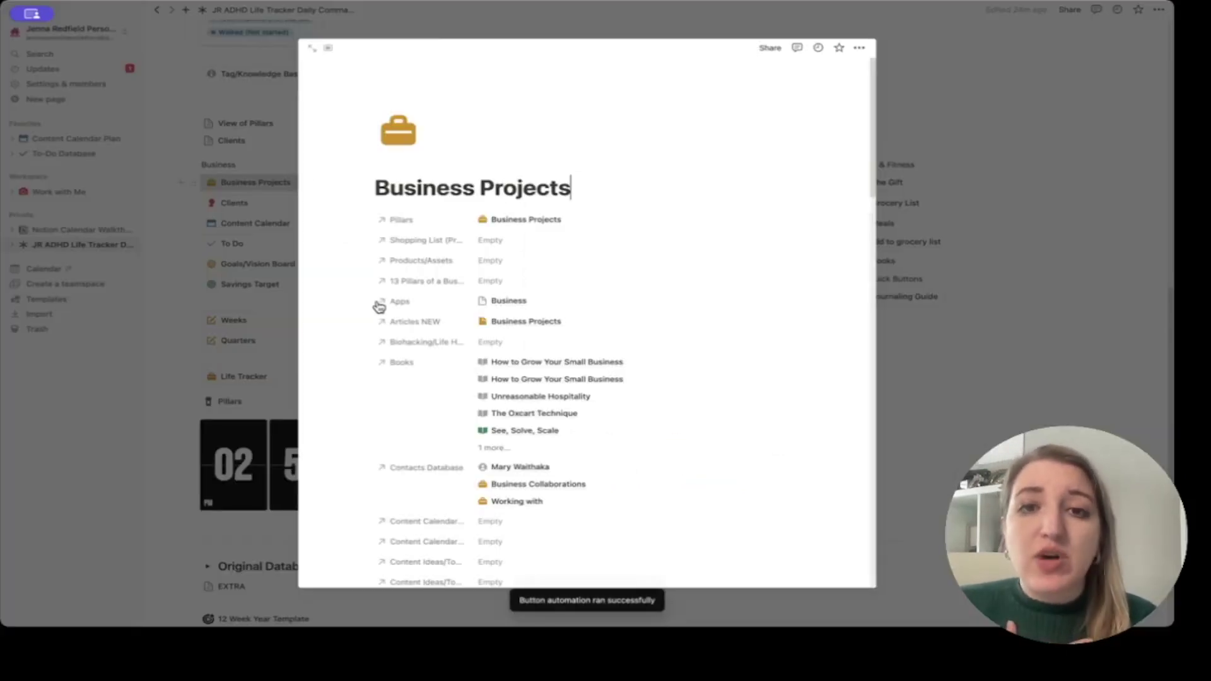
pyautogui.click(236, 253)
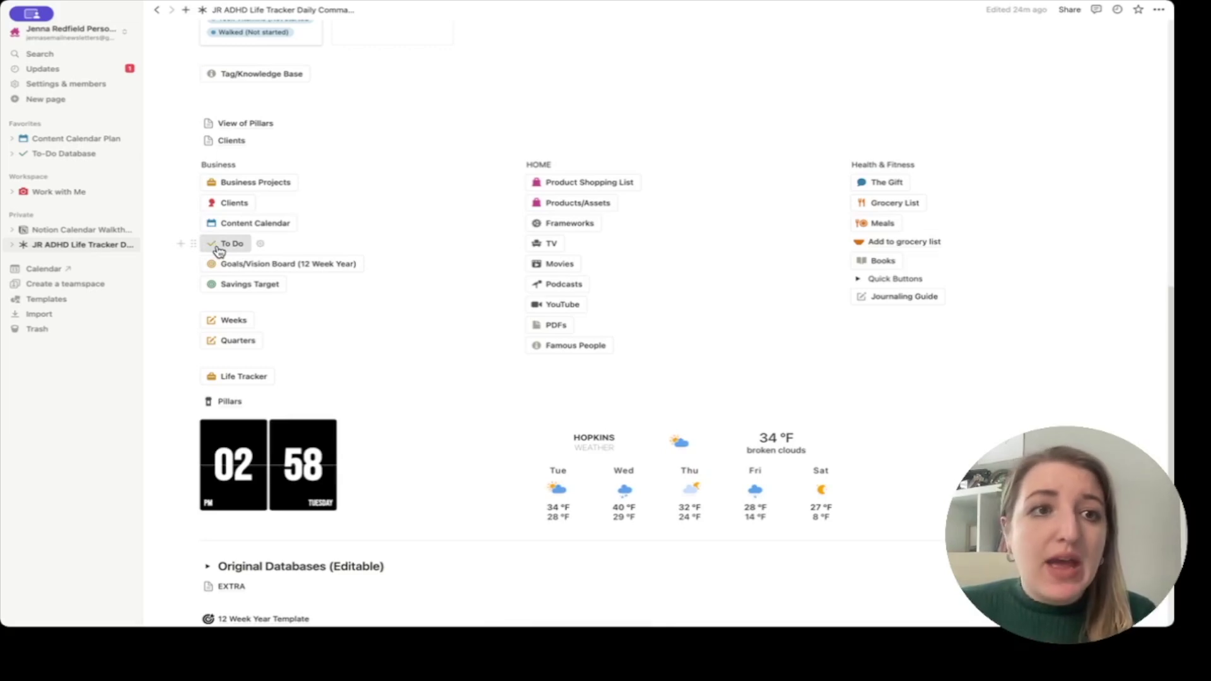
pyautogui.scroll(10, 218, 225)
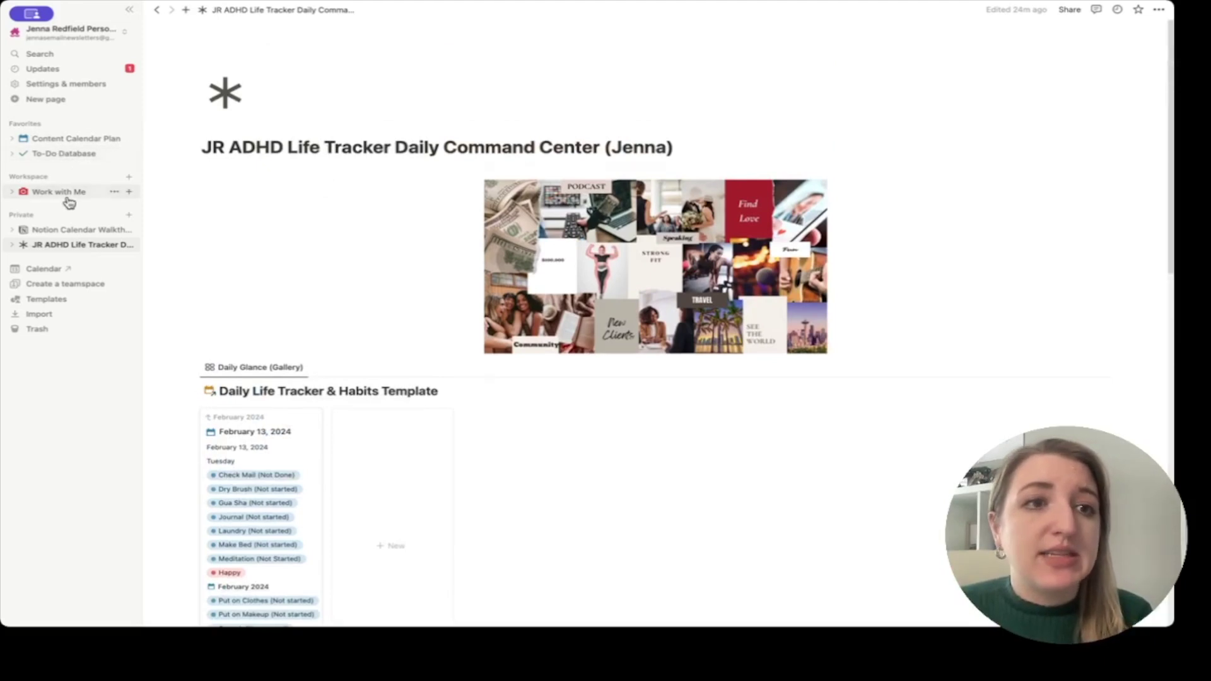
# Step: Switch to the Clients workspace and open its Past Proposals page
pyautogui.click(92, 30)
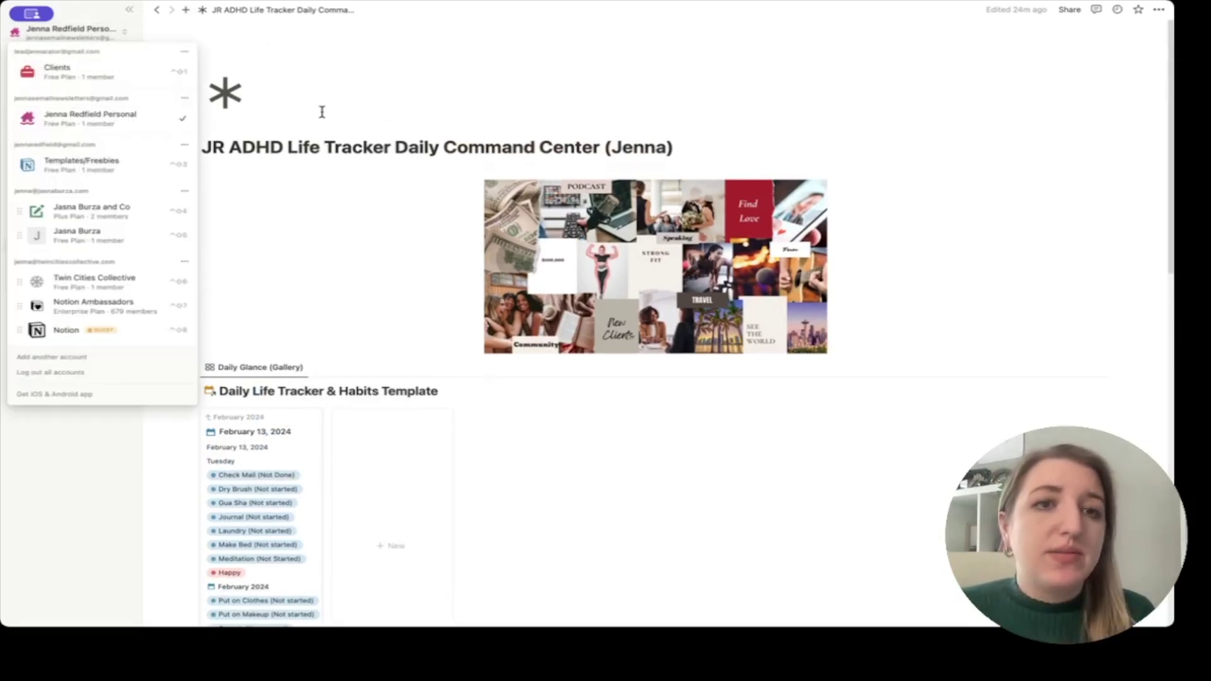
pyautogui.click(322, 112)
pyautogui.scroll(-10, 322, 112)
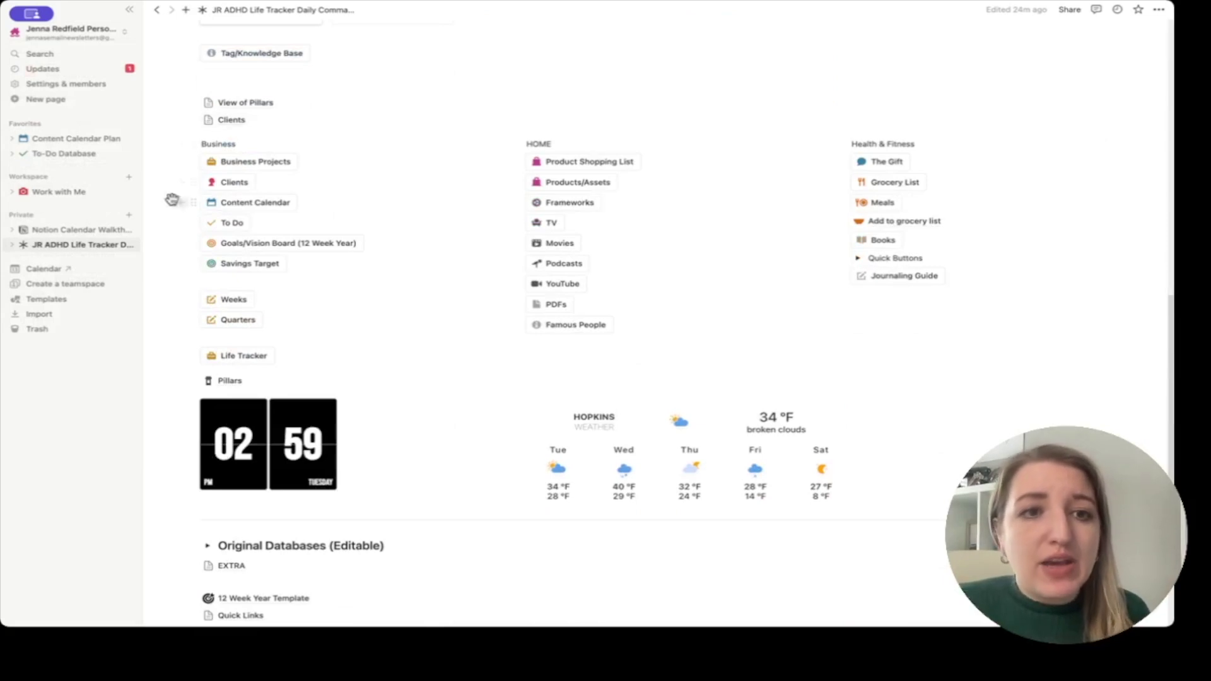
pyautogui.click(61, 39)
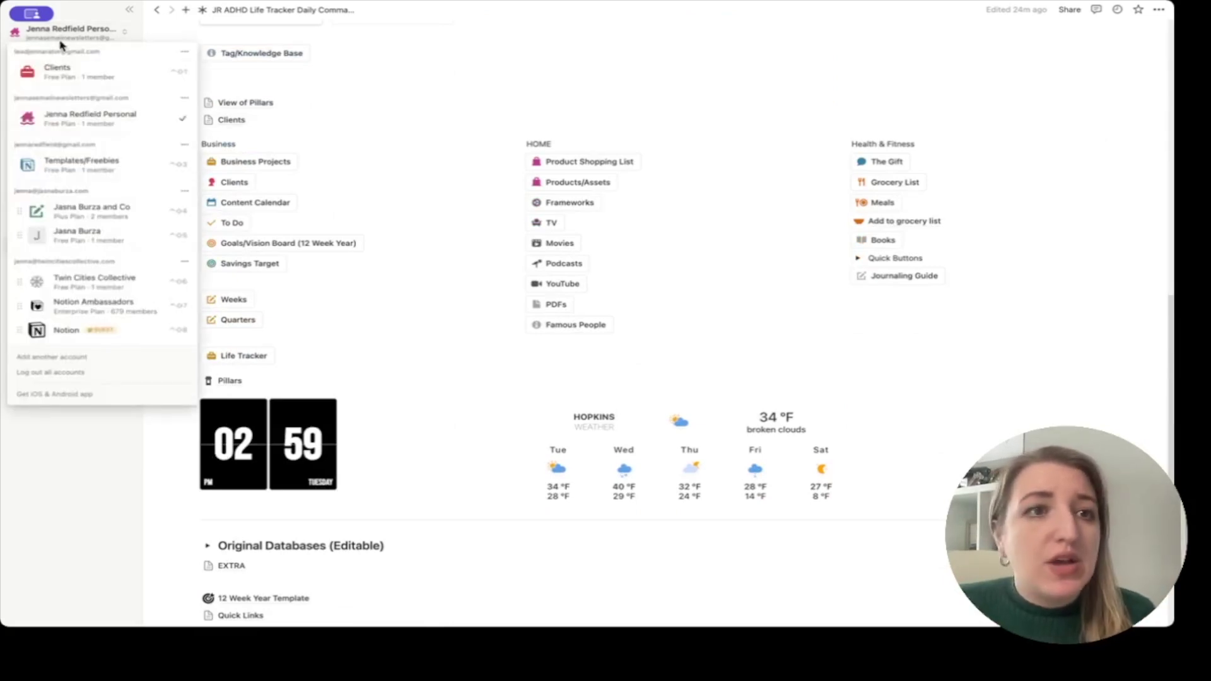
pyautogui.click(106, 79)
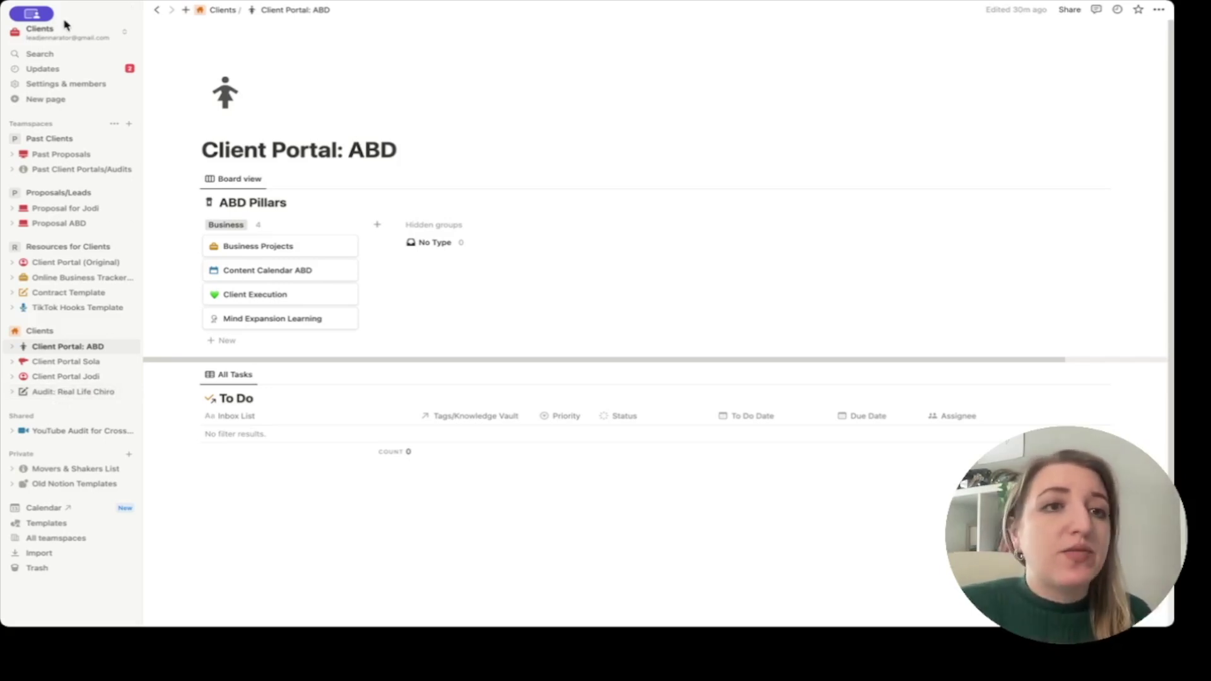
pyautogui.click(61, 154)
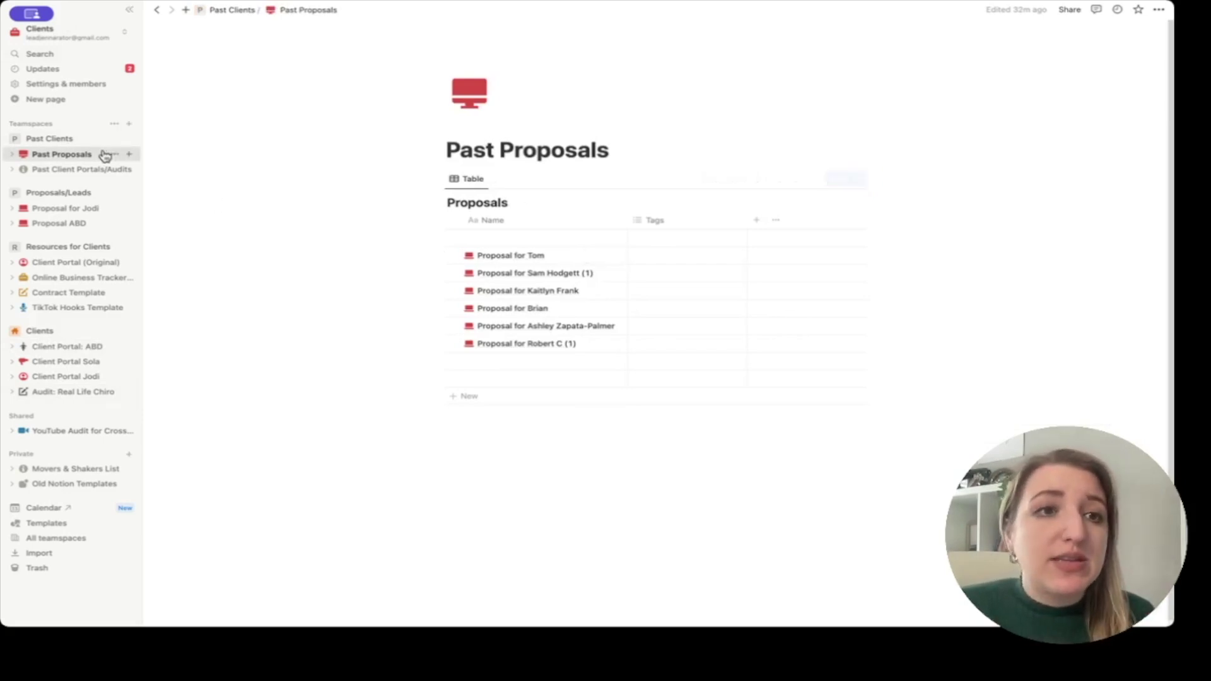
# Step: Browse Past Client Portals/Audits and the Proposals/Leads section, then open Client Portal (Original)
pyautogui.click(49, 169)
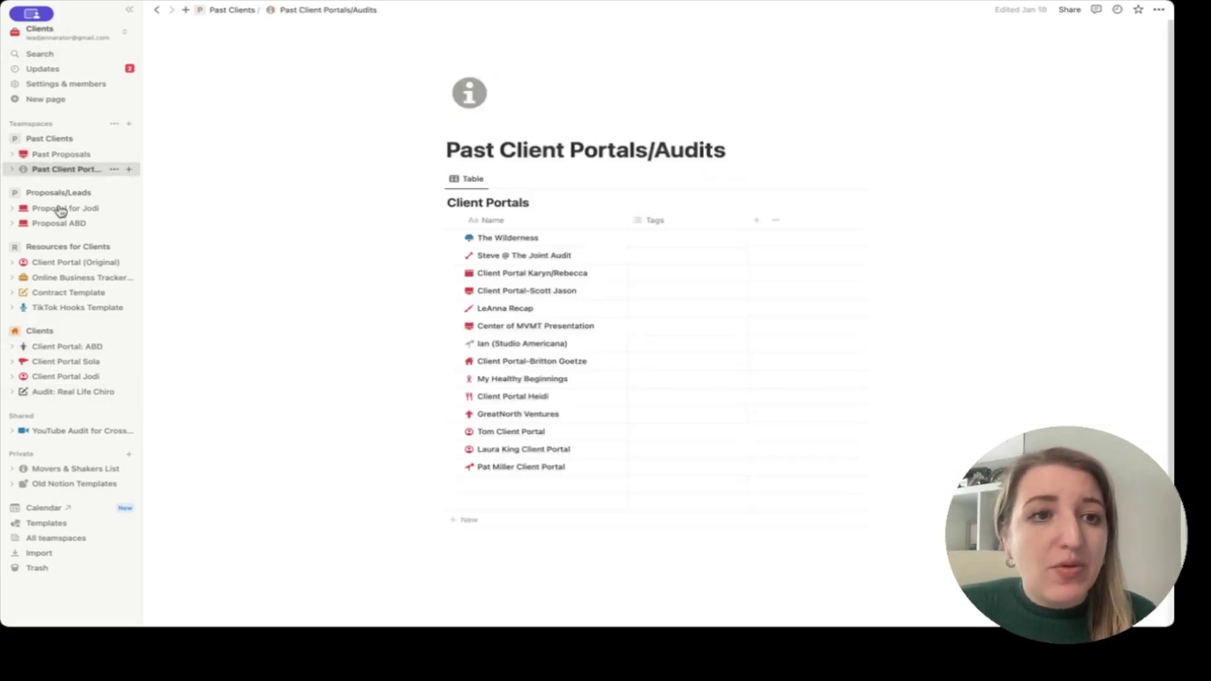
pyautogui.click(59, 194)
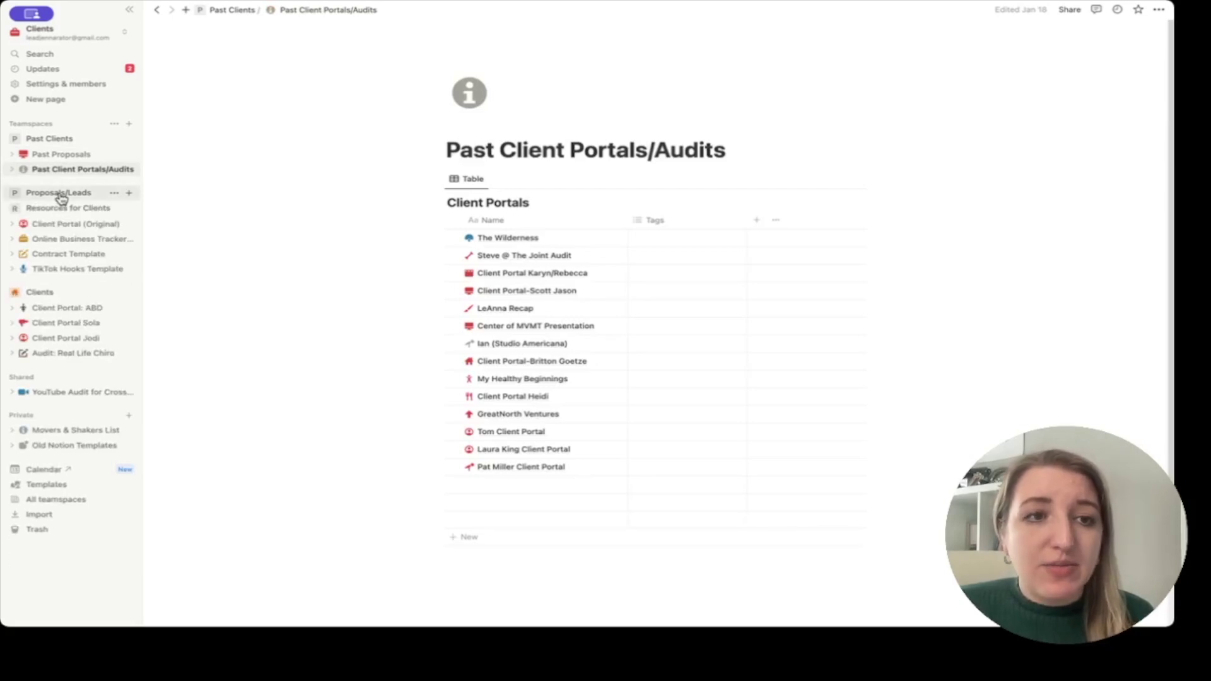
pyautogui.click(59, 196)
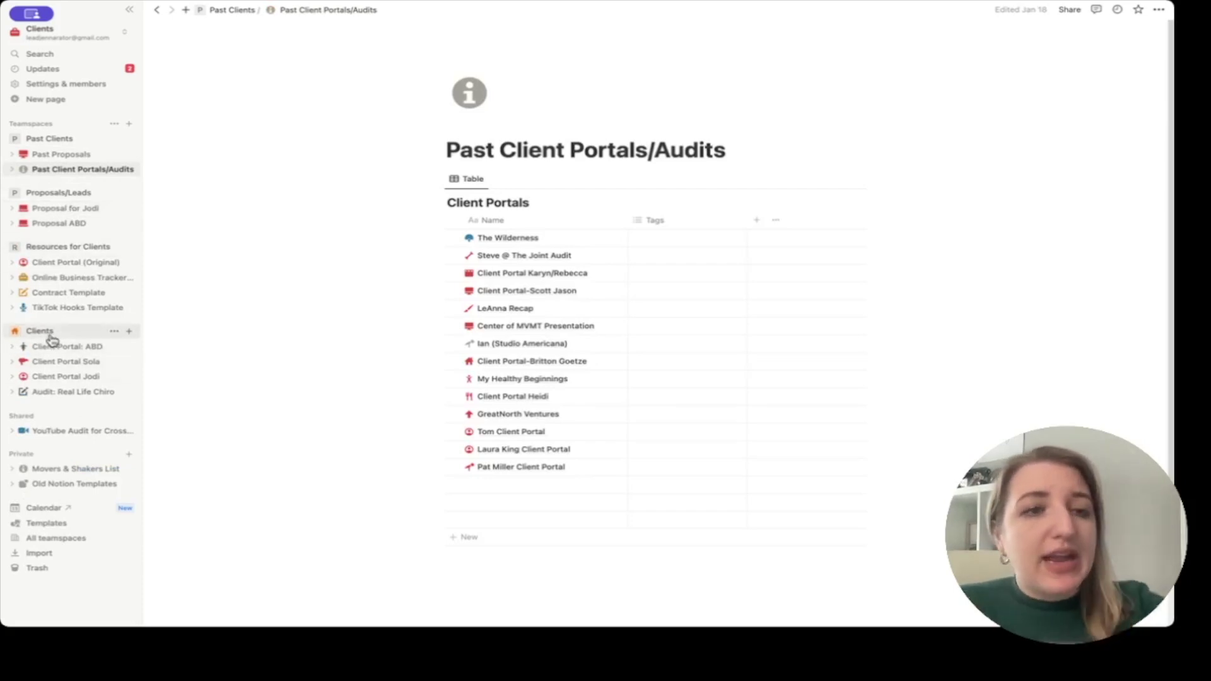
pyautogui.click(78, 264)
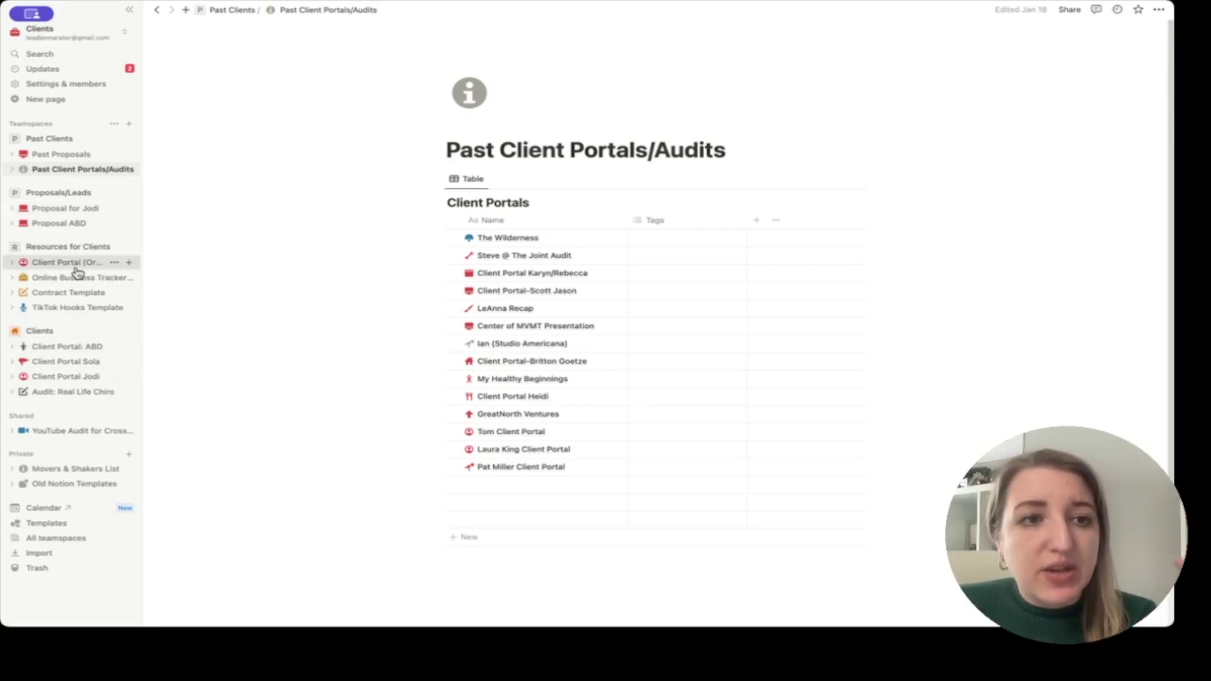
# Step: Switch from the Clients workspace to the Twin Cities Collective workspace
pyautogui.scroll(-3, 319, 332)
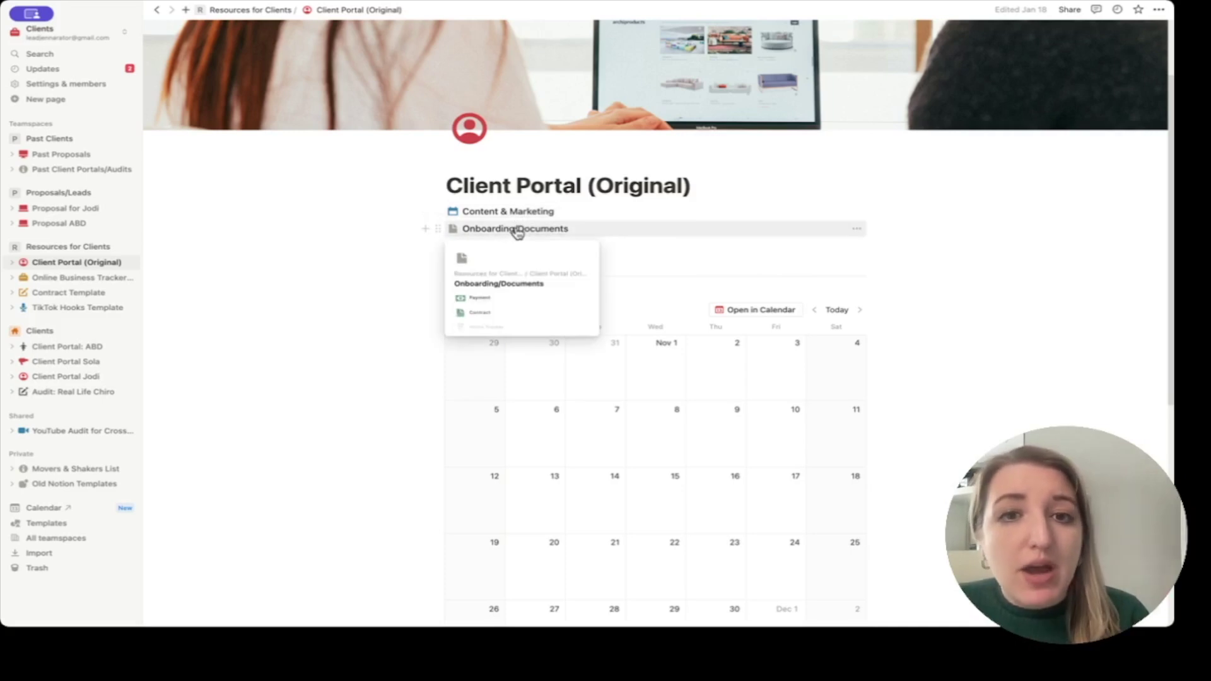
pyautogui.moveTo(484, 256)
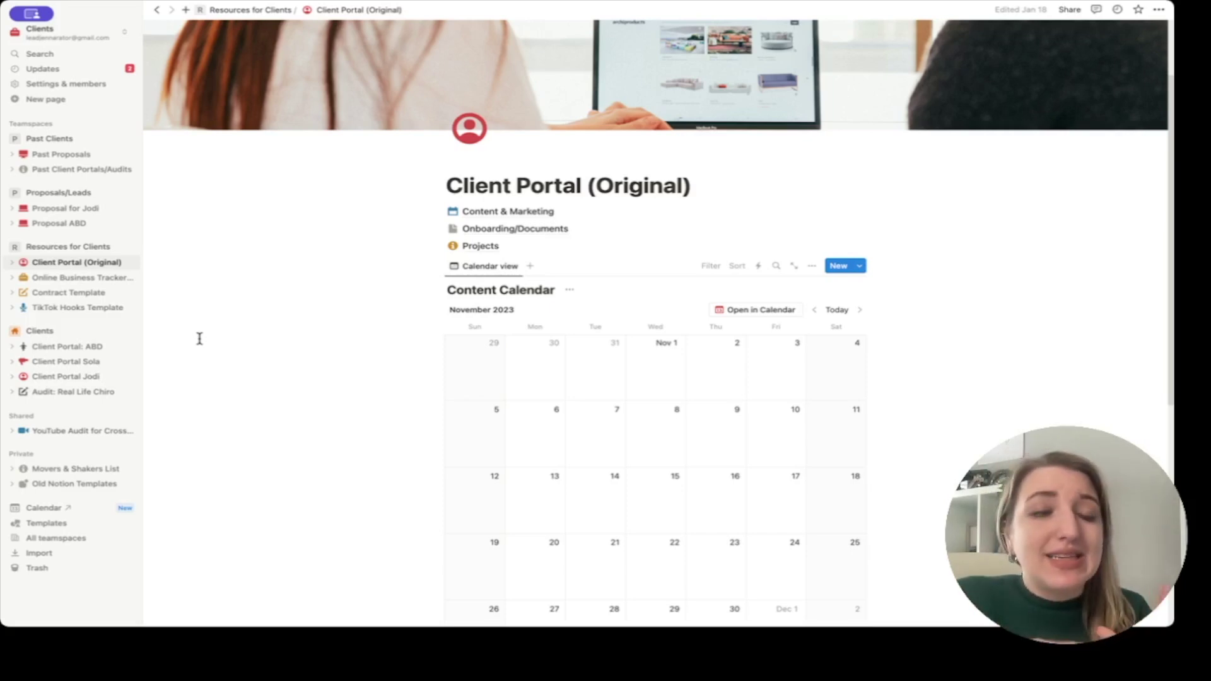
pyautogui.click(81, 35)
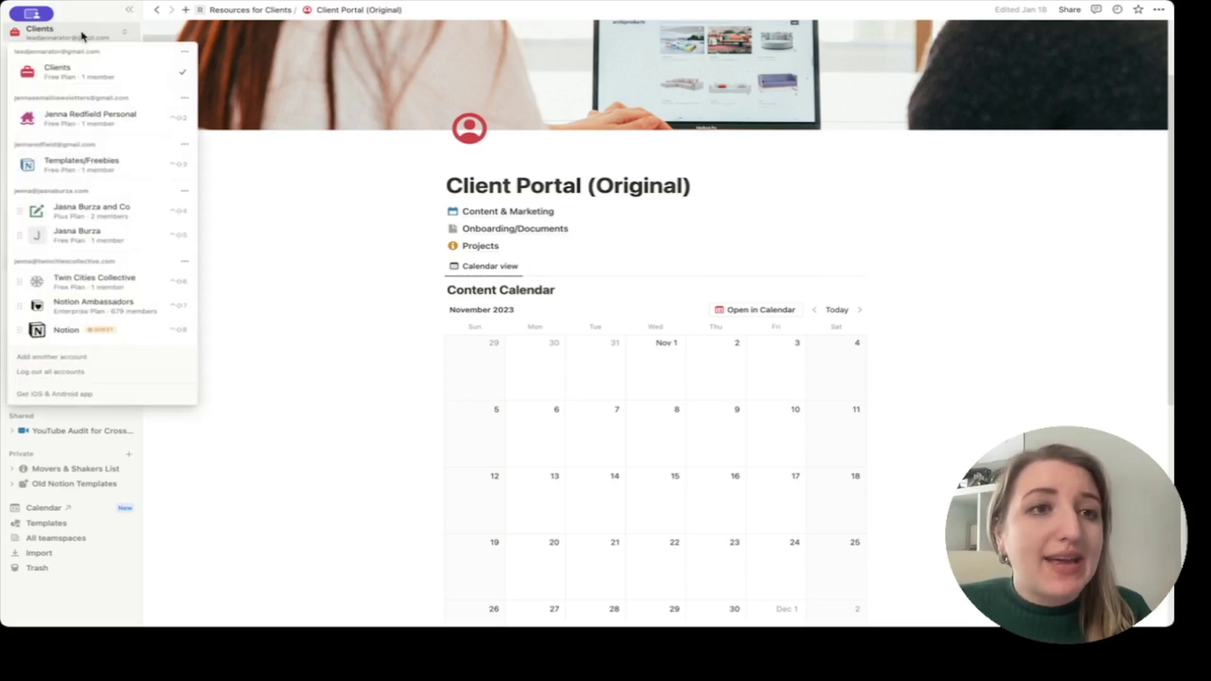
pyautogui.click(99, 282)
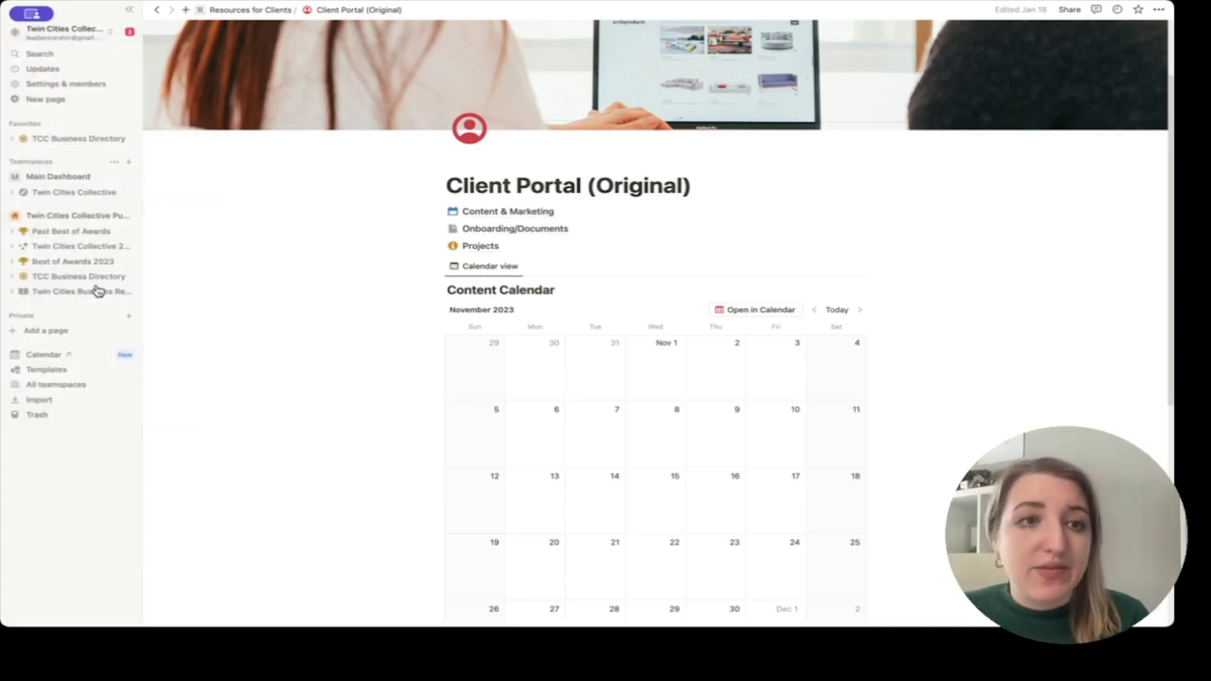
# Step: Open the TCC Business Directory page
pyautogui.click(69, 276)
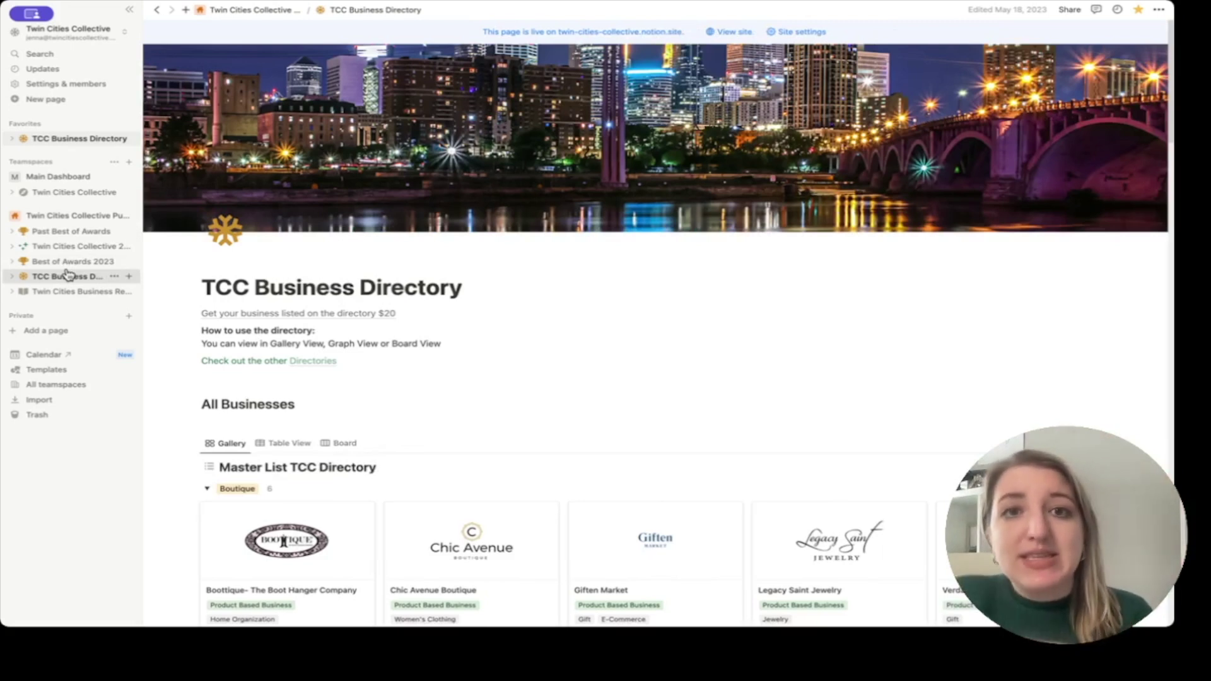
pyautogui.click(39, 86)
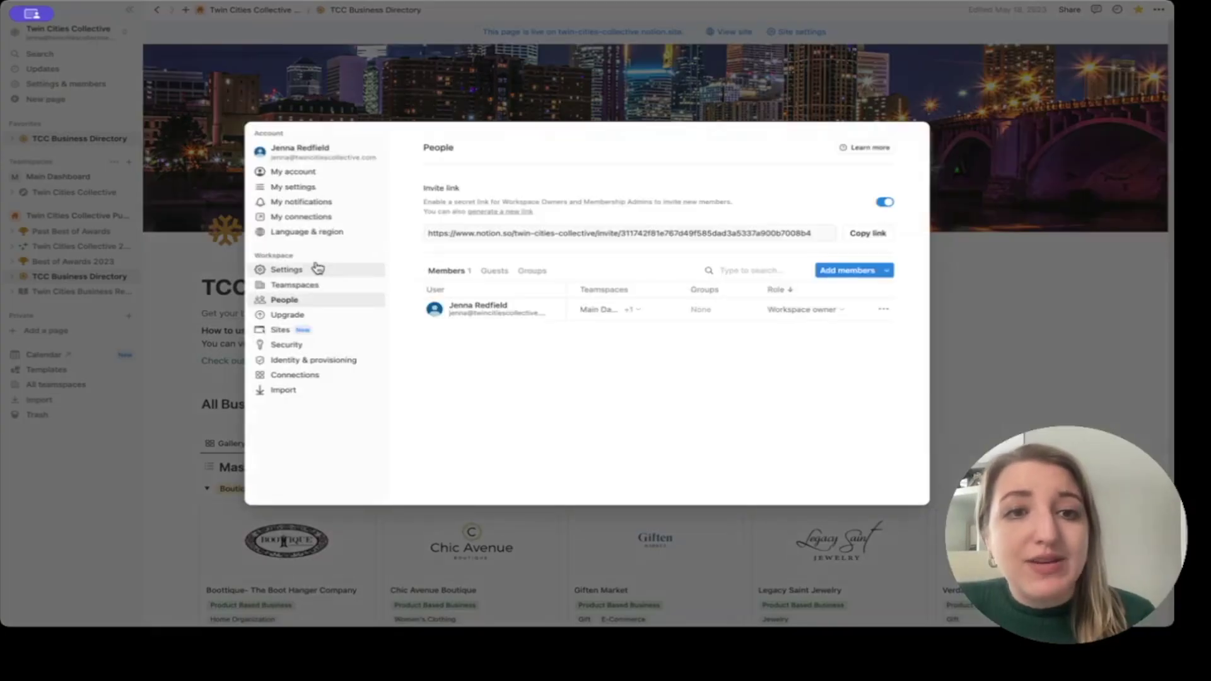
pyautogui.click(317, 269)
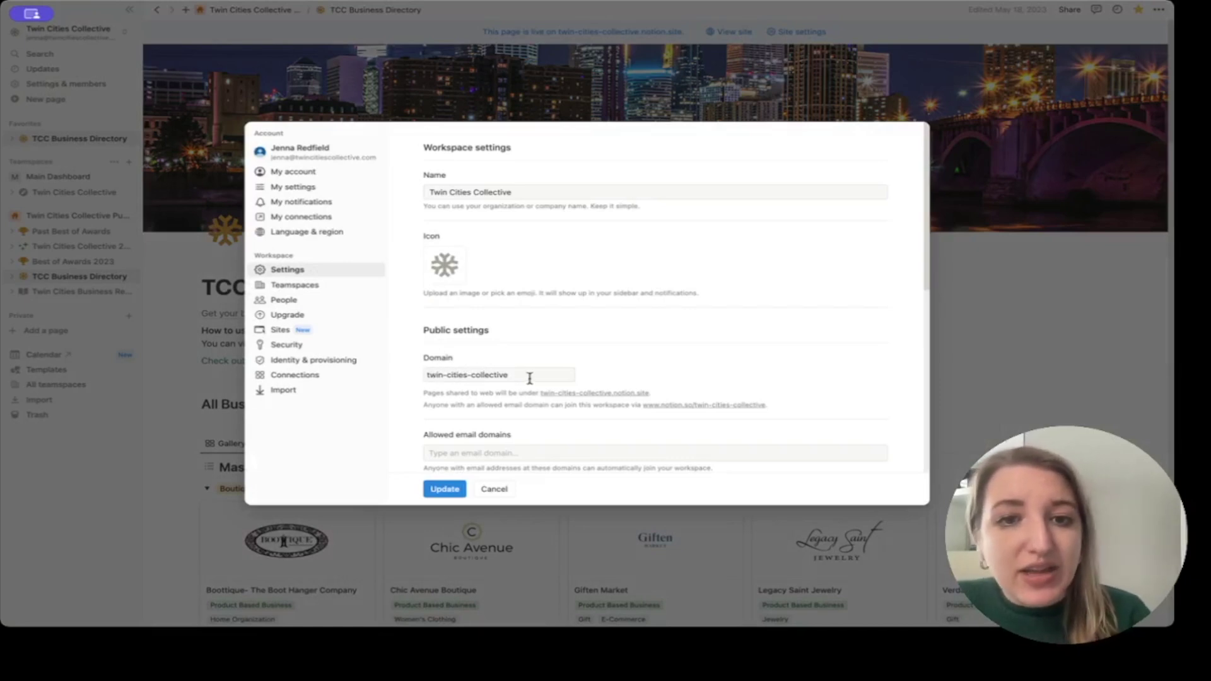
pyautogui.click(174, 317)
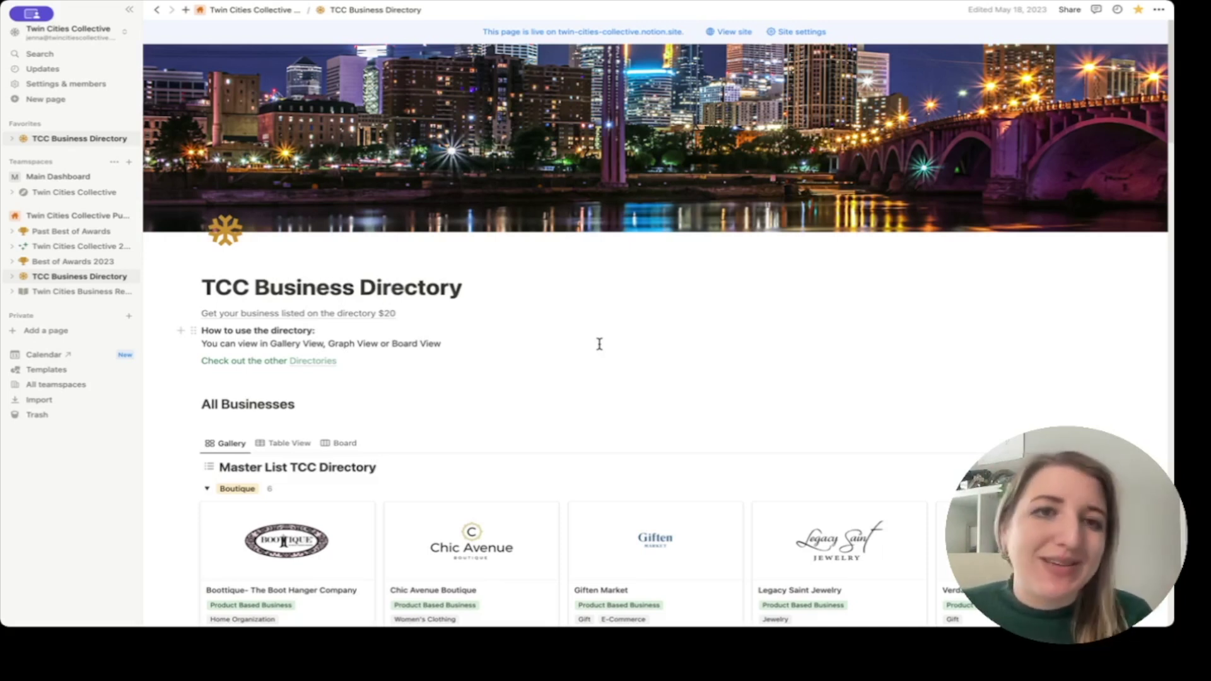
pyautogui.scroll(-5, 600, 344)
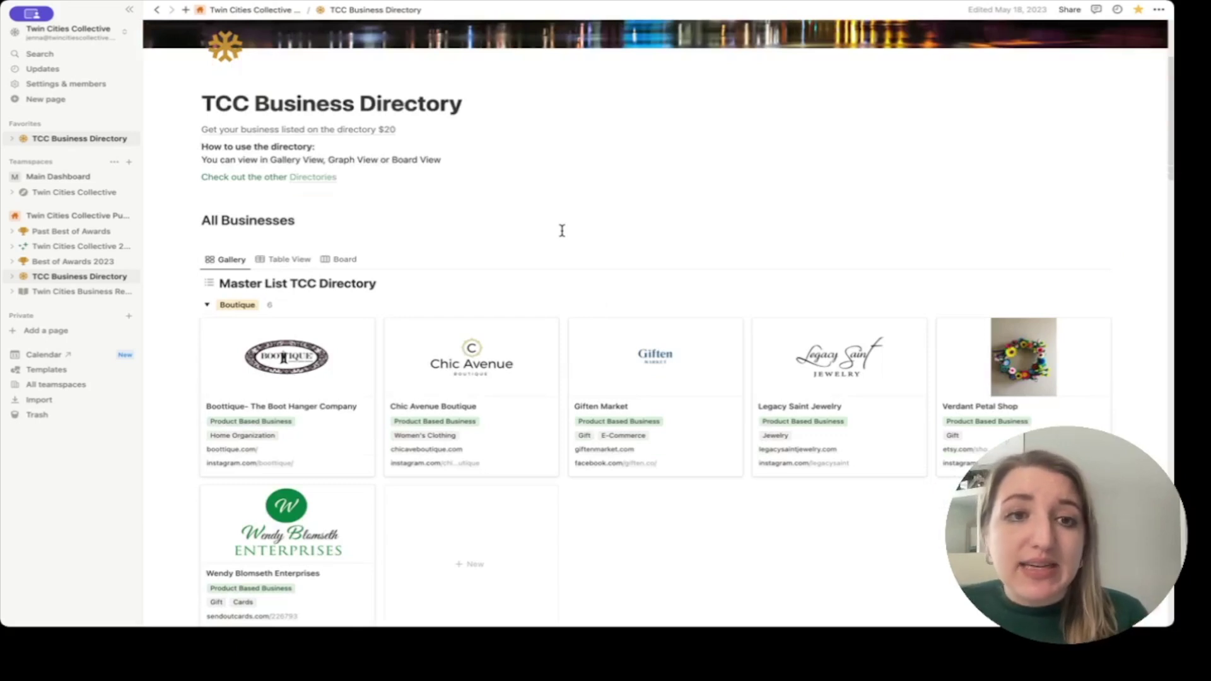
pyautogui.scroll(-10, 562, 230)
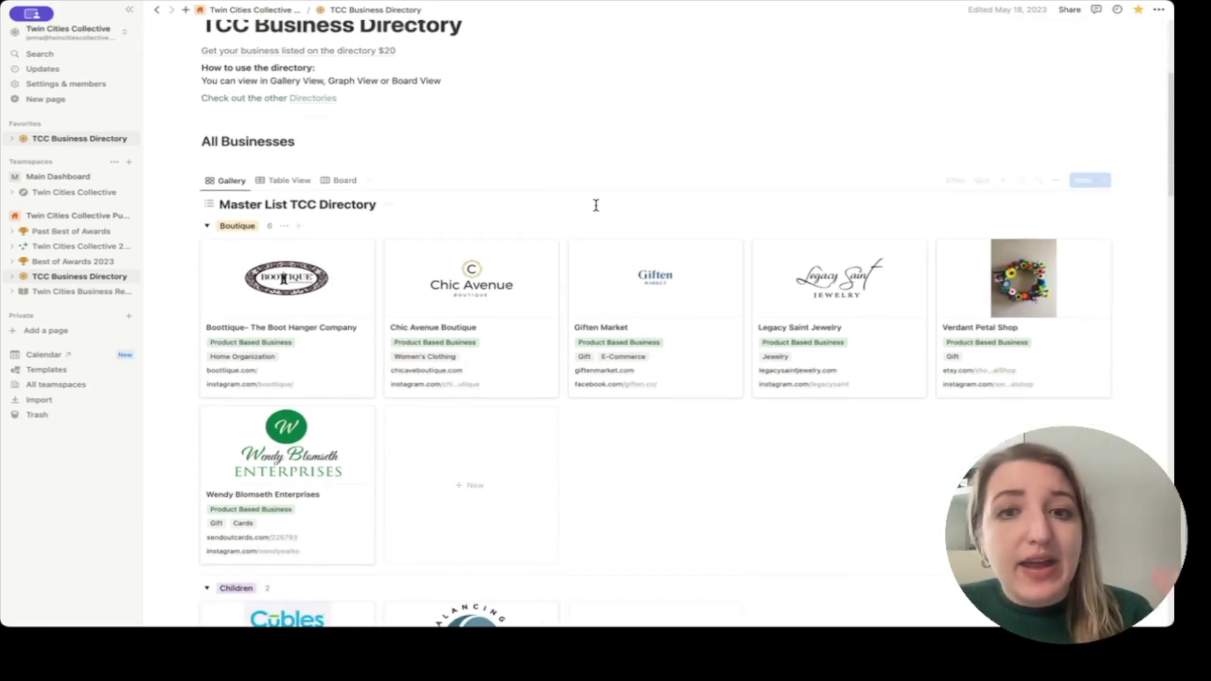
pyautogui.scroll(-5, 598, 211)
pyautogui.scroll(15, 598, 211)
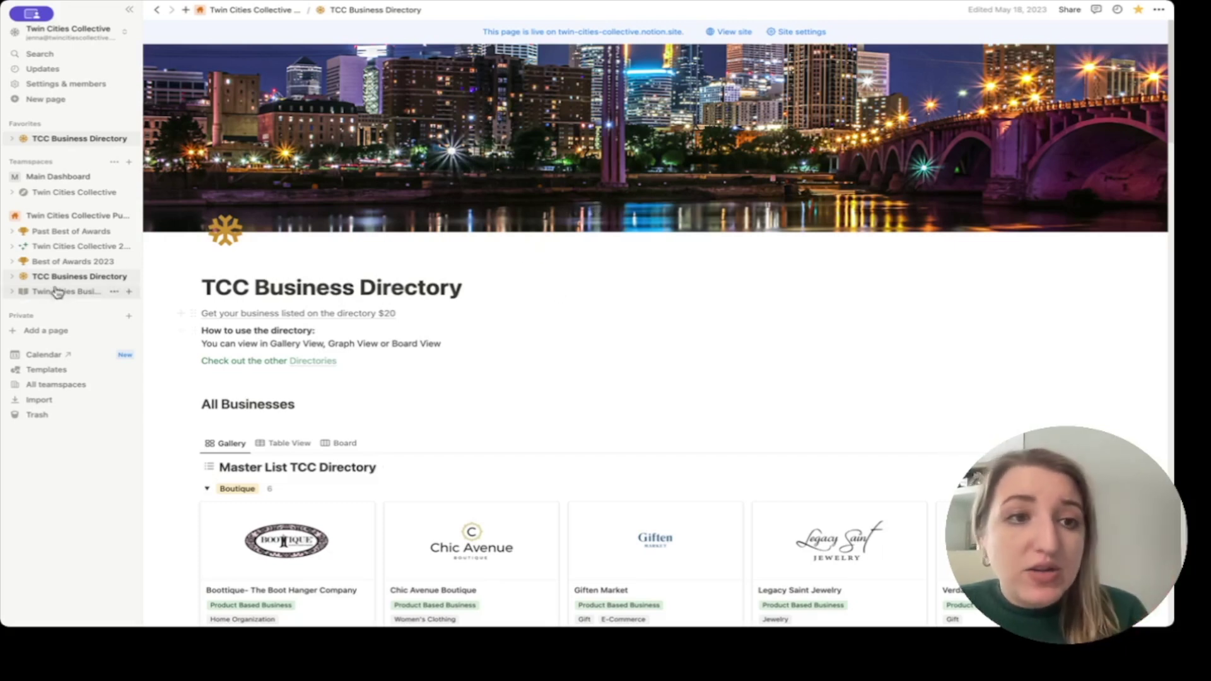
# Step: Expand and open the Twin Cities Business Resource Guide, scrolling through its resource cards
pyautogui.click(12, 291)
pyautogui.click(61, 294)
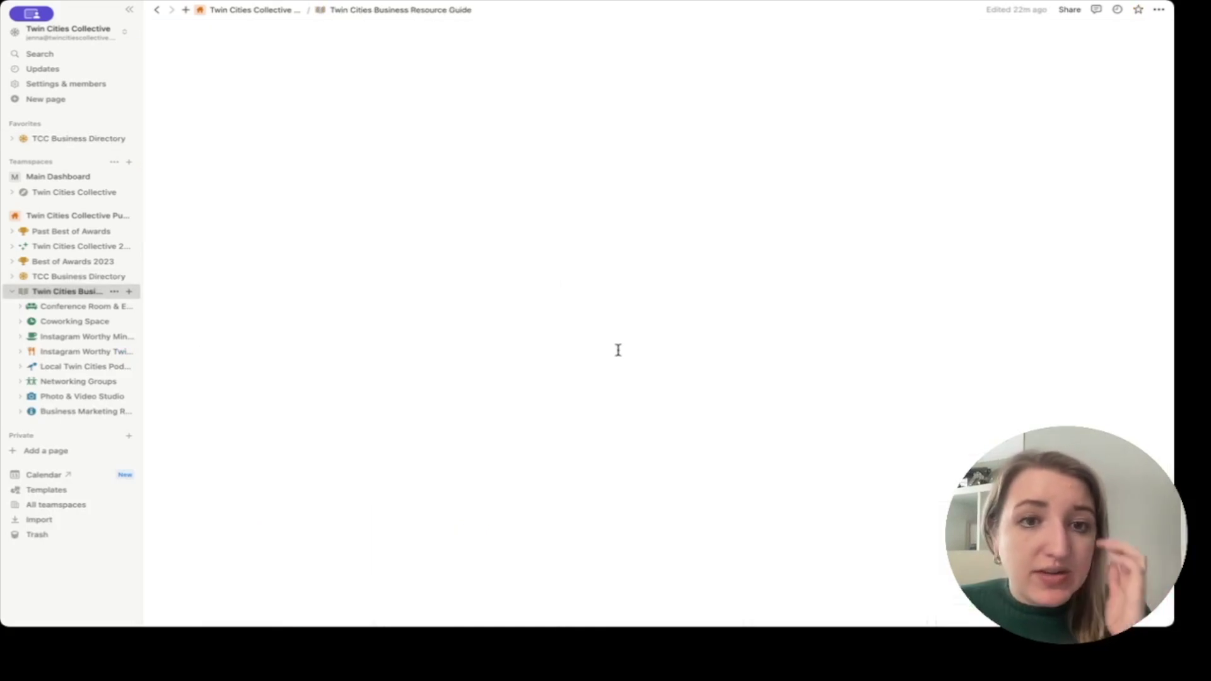
pyautogui.scroll(-8, 624, 381)
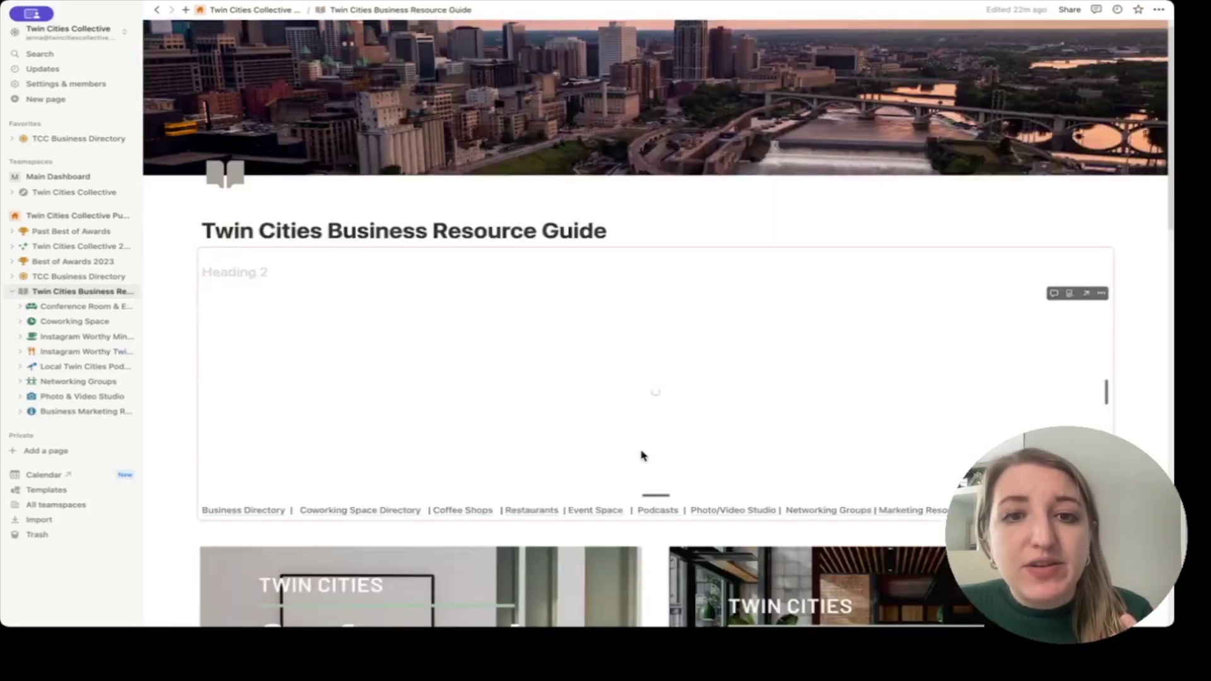
pyautogui.scroll(-8, 640, 451)
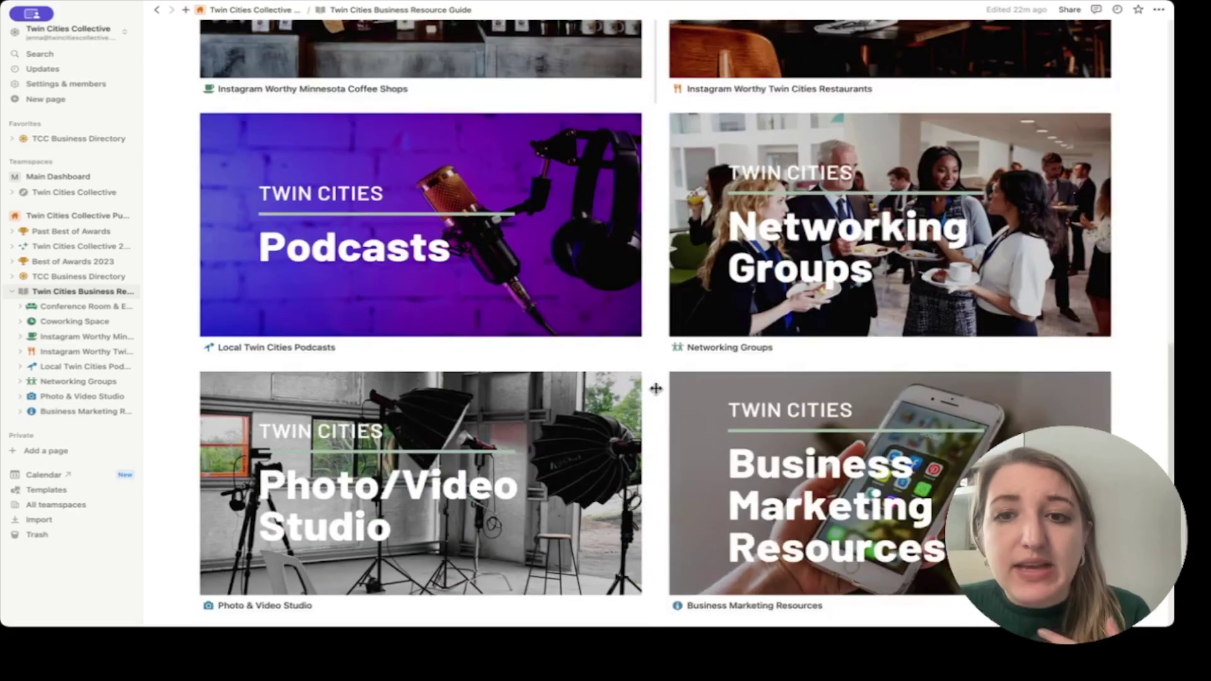
# Step: Open the Networking Groups resource page and read through it
pyautogui.click(723, 352)
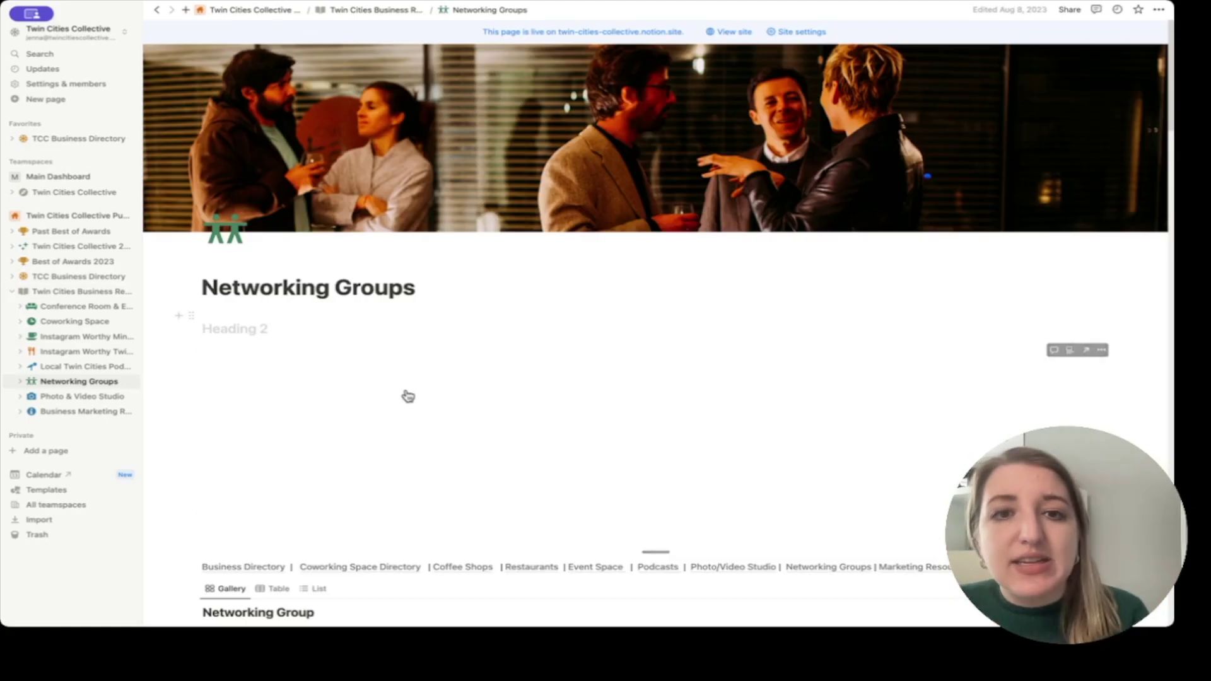
pyautogui.scroll(-5, 406, 393)
pyautogui.scroll(-2, 407, 394)
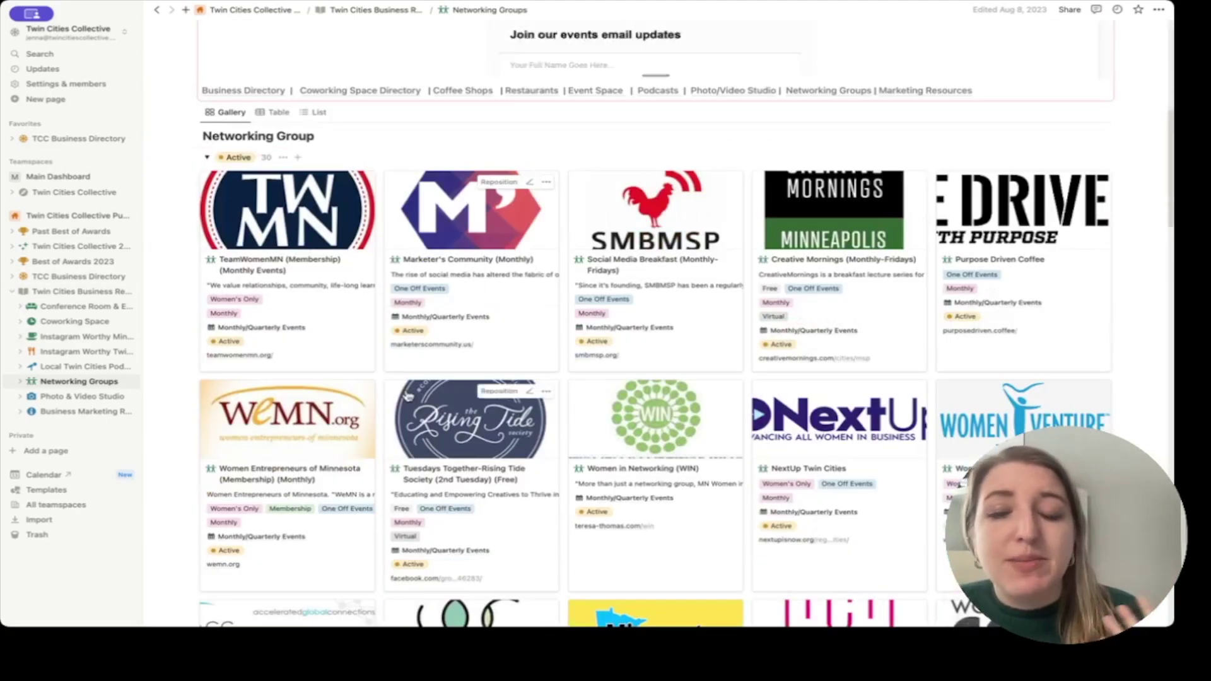
pyautogui.scroll(-3, 407, 395)
pyautogui.scroll(10, 407, 397)
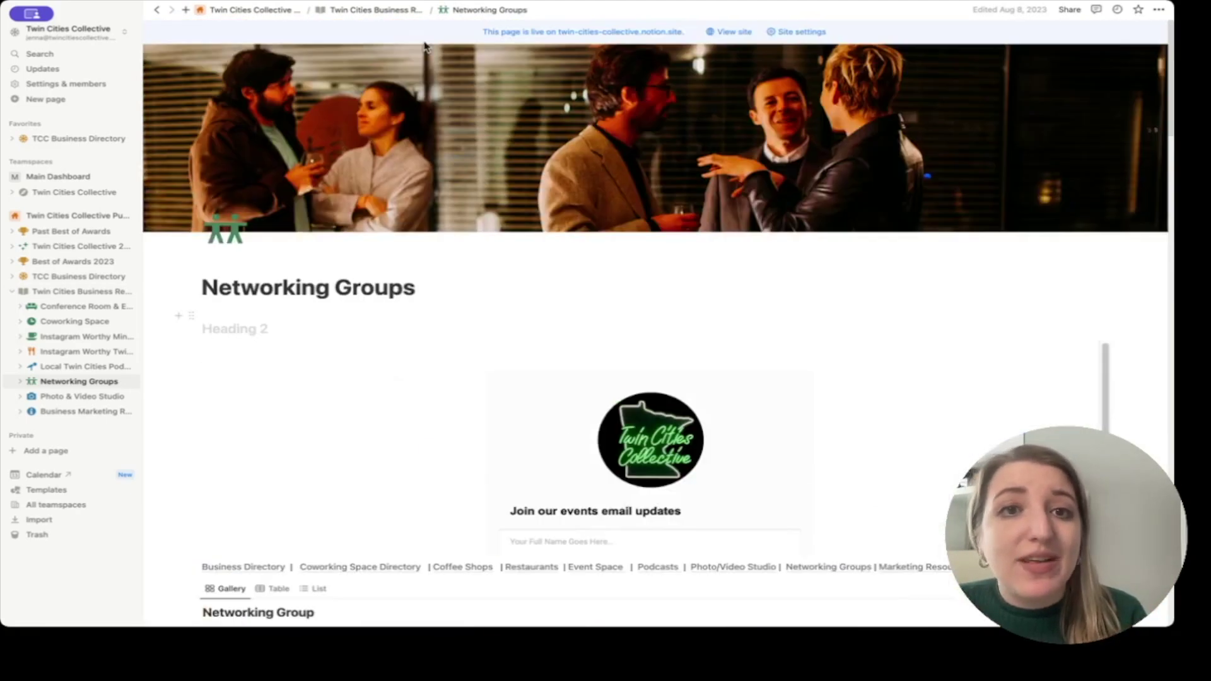
# Step: Return to the Business Resource Guide, then open the Best of Awards 2023 page
pyautogui.click(369, 12)
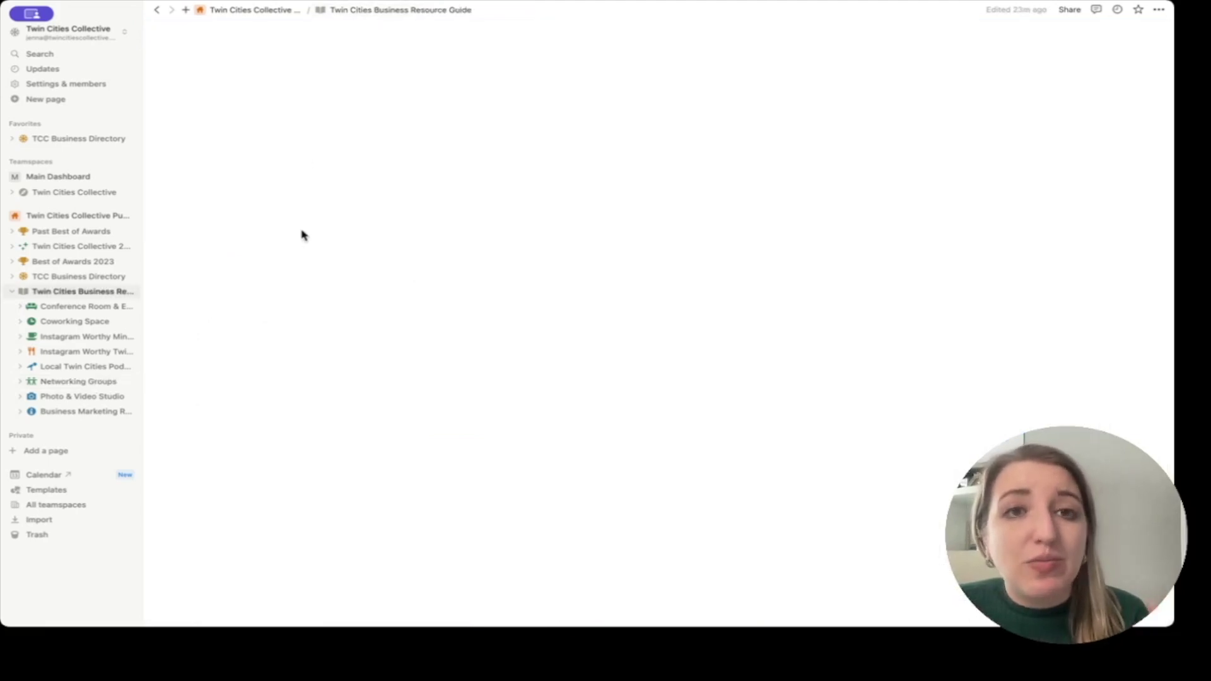
pyautogui.scroll(-7, 181, 392)
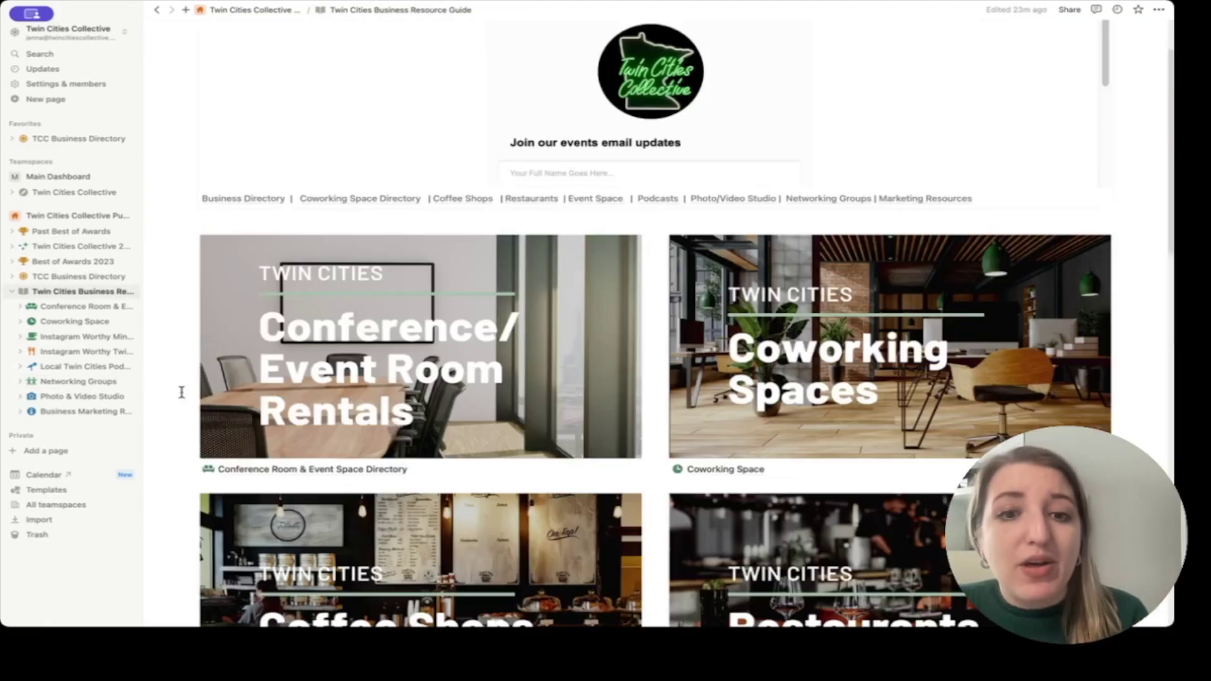
pyautogui.scroll(-1, 181, 393)
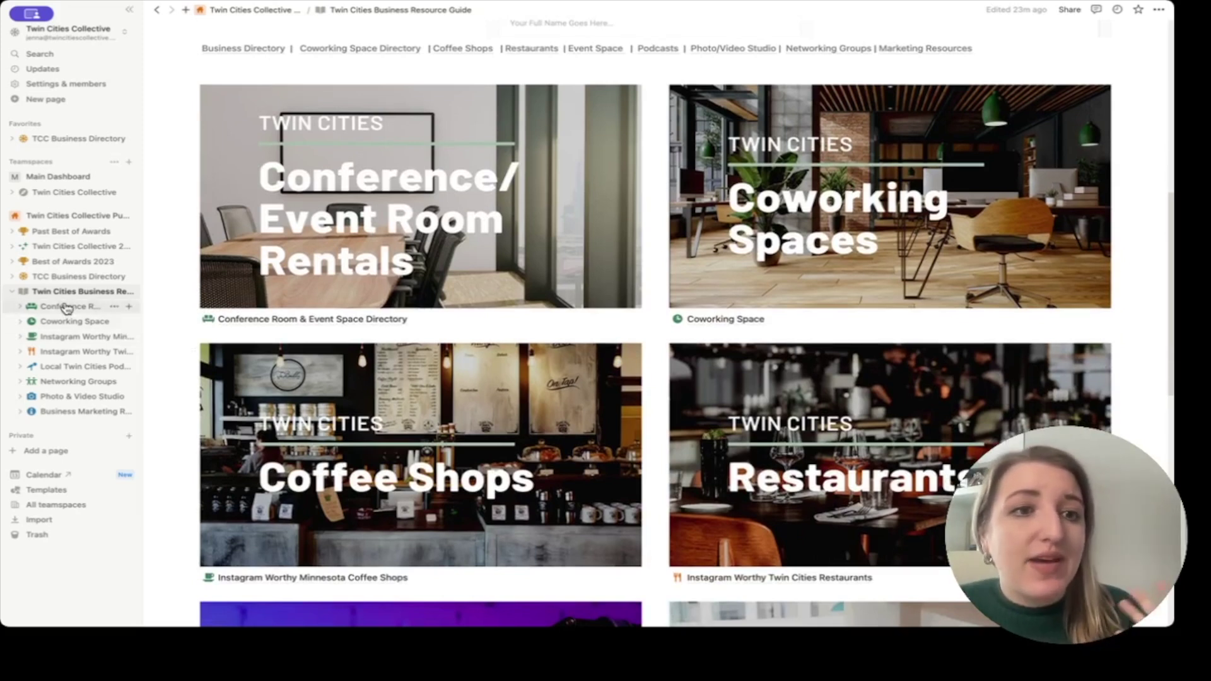
pyautogui.click(59, 267)
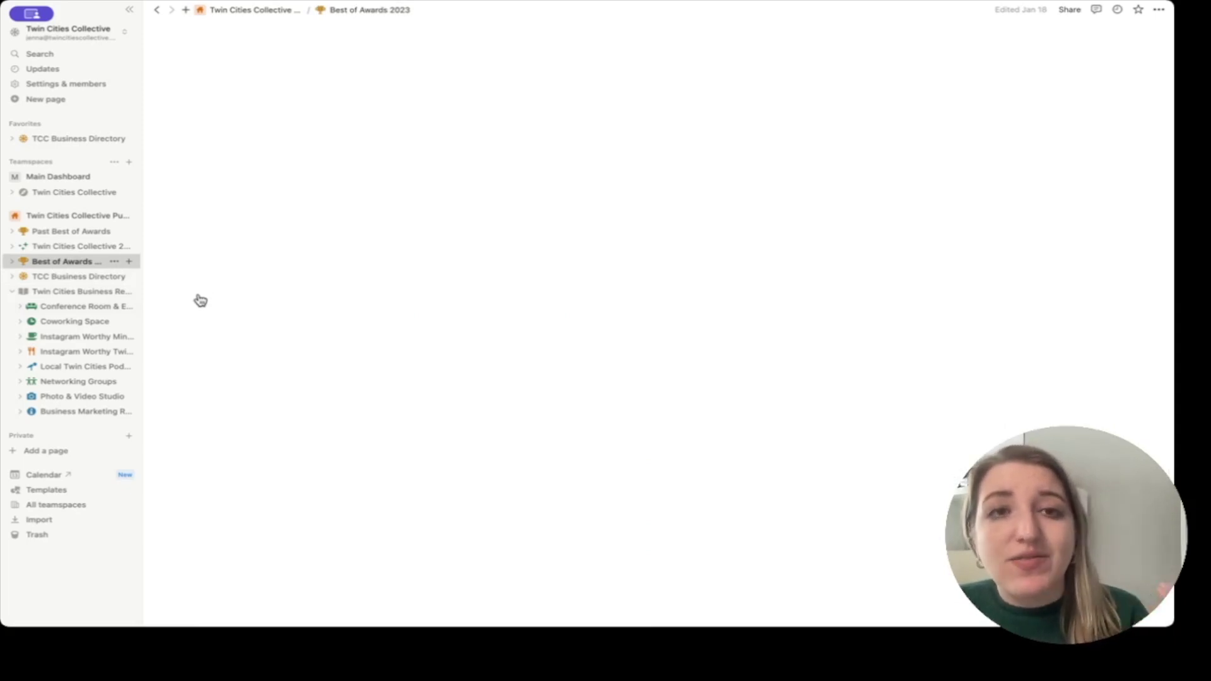
# Step: View Past Best of Awards and its Past Awards Winners, then switch to the Templates/Freebies workspace
pyautogui.scroll(-2, 190, 328)
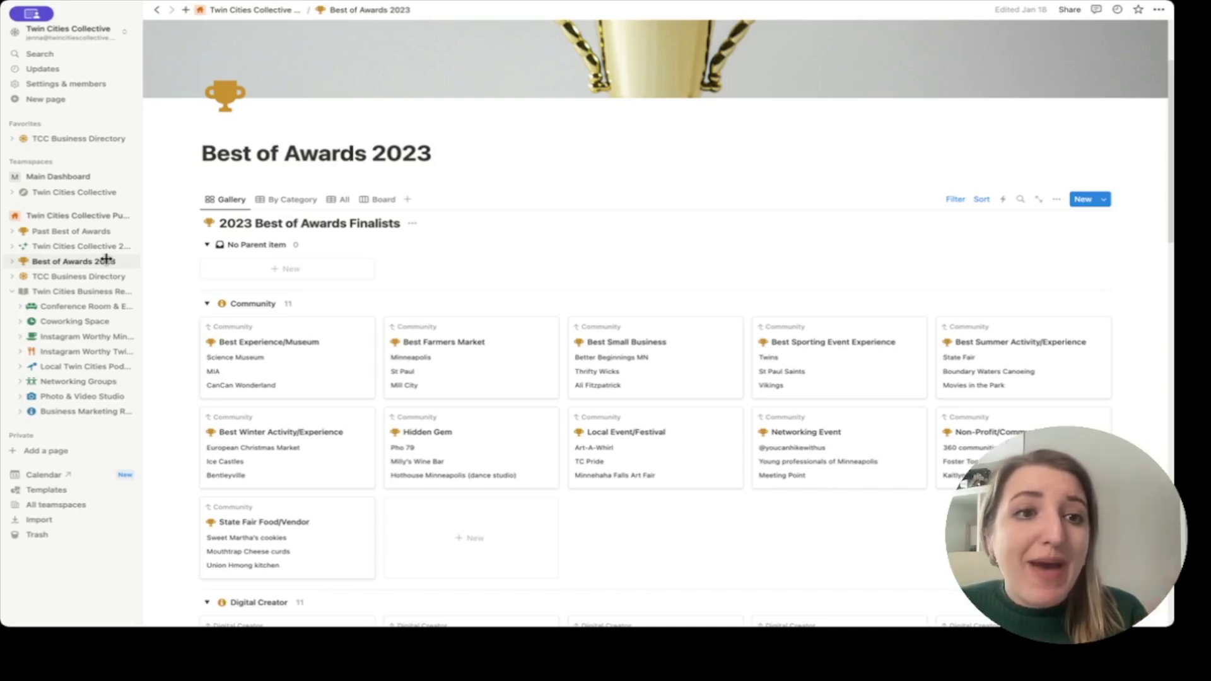
pyautogui.click(90, 242)
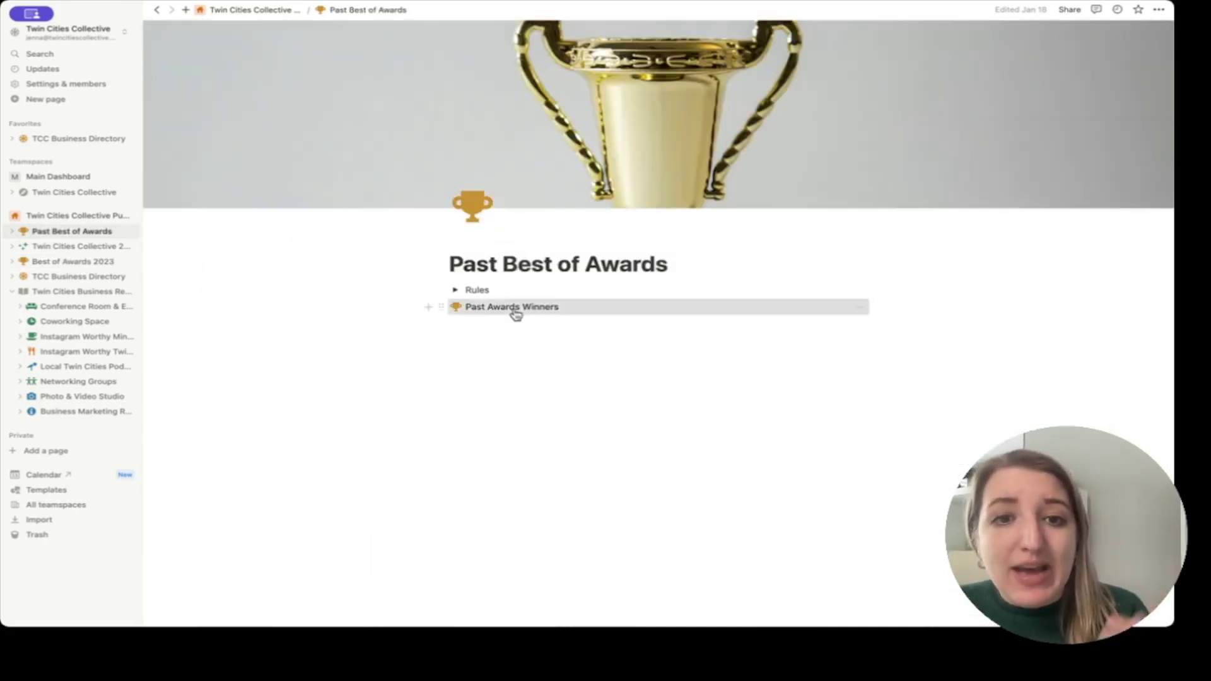
pyautogui.click(516, 308)
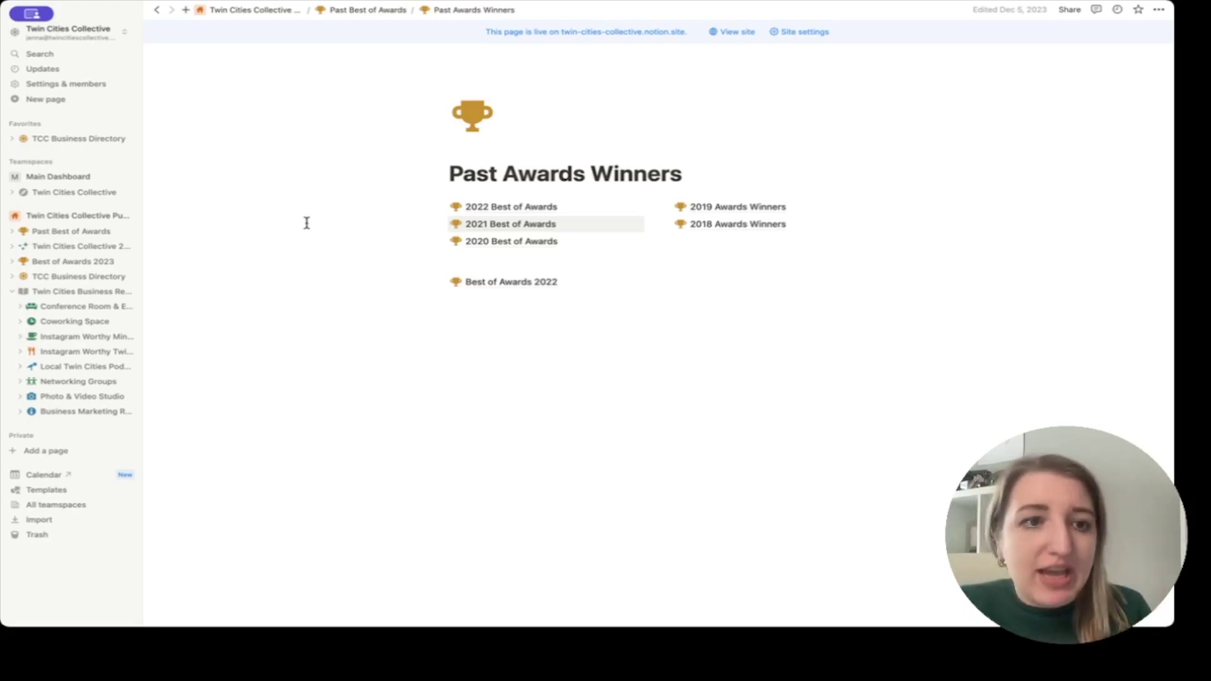
pyautogui.click(61, 35)
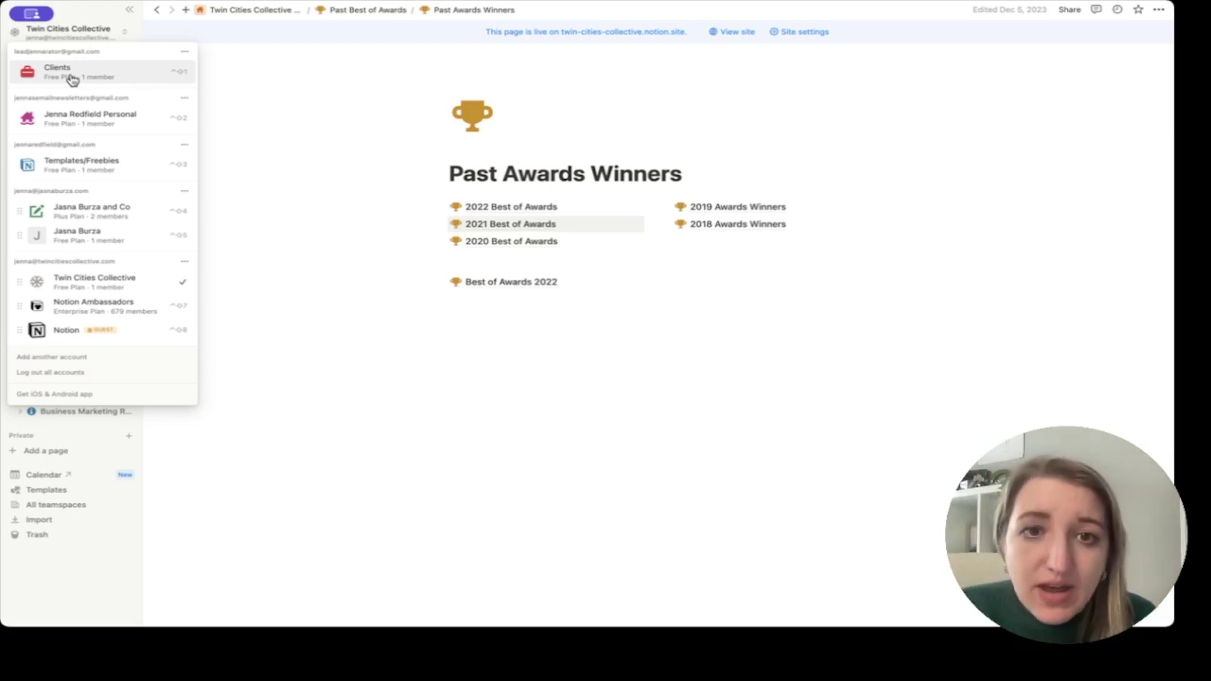
pyautogui.click(92, 169)
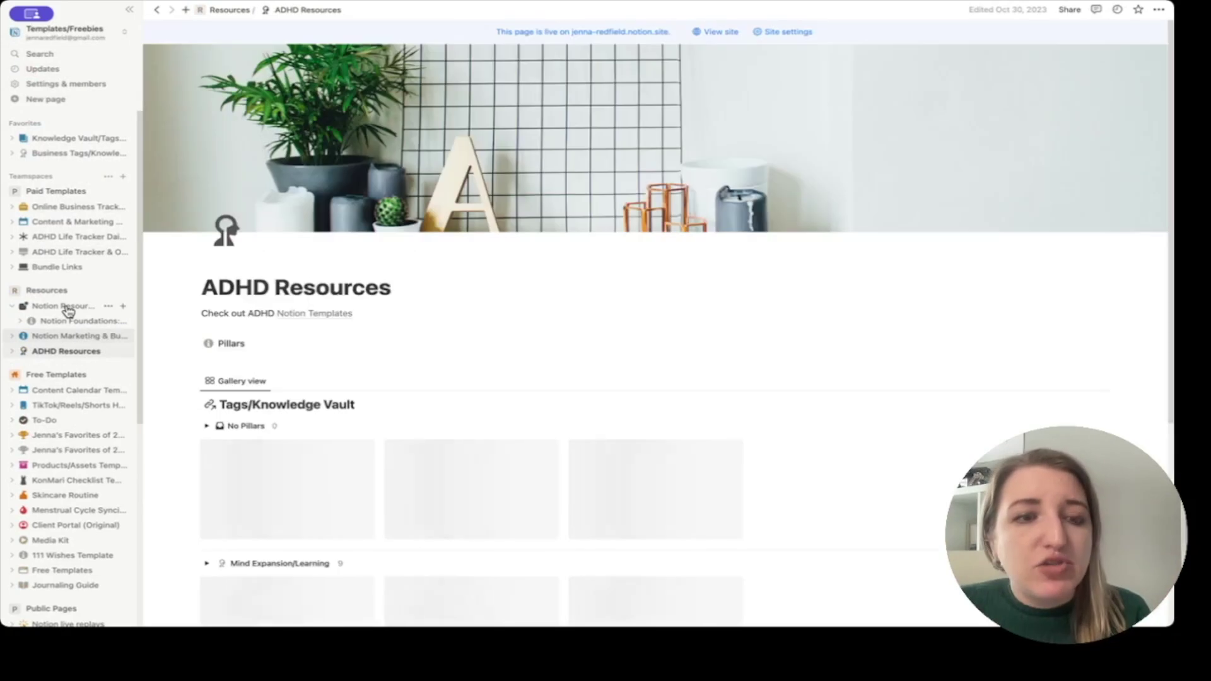
# Step: Open the Notion Resources Quickstart Guide, then the ADHD Life Tracker Daily Command Center template
pyautogui.click(68, 310)
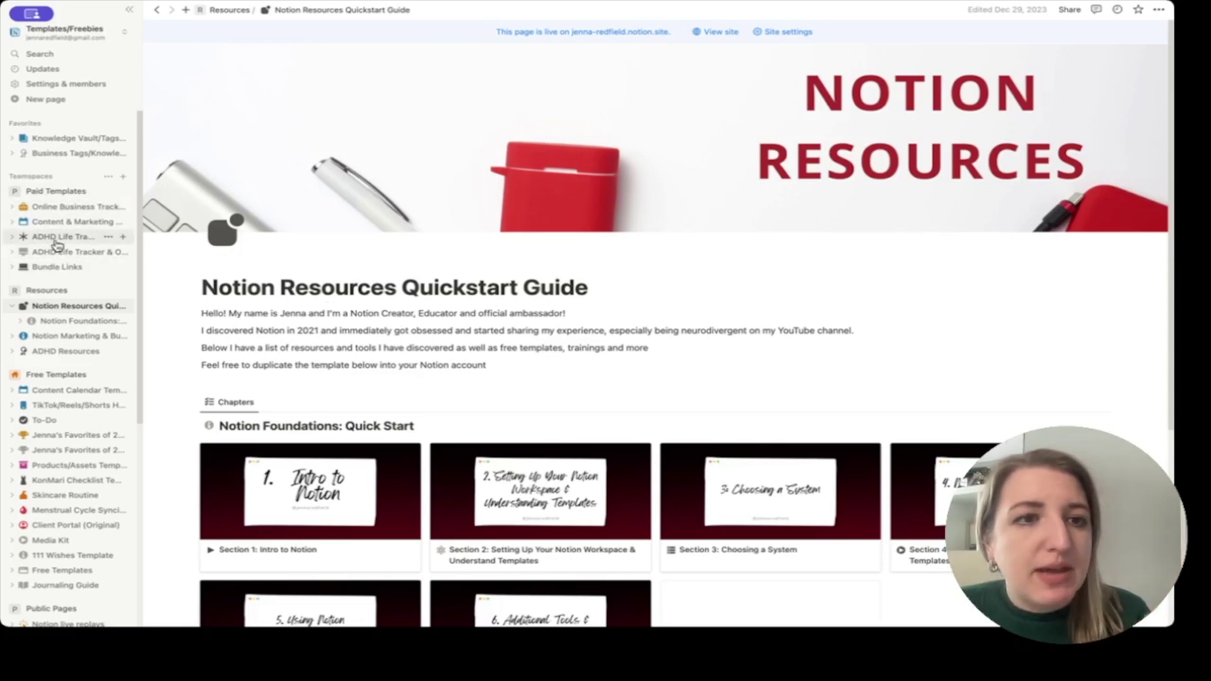
pyautogui.click(56, 238)
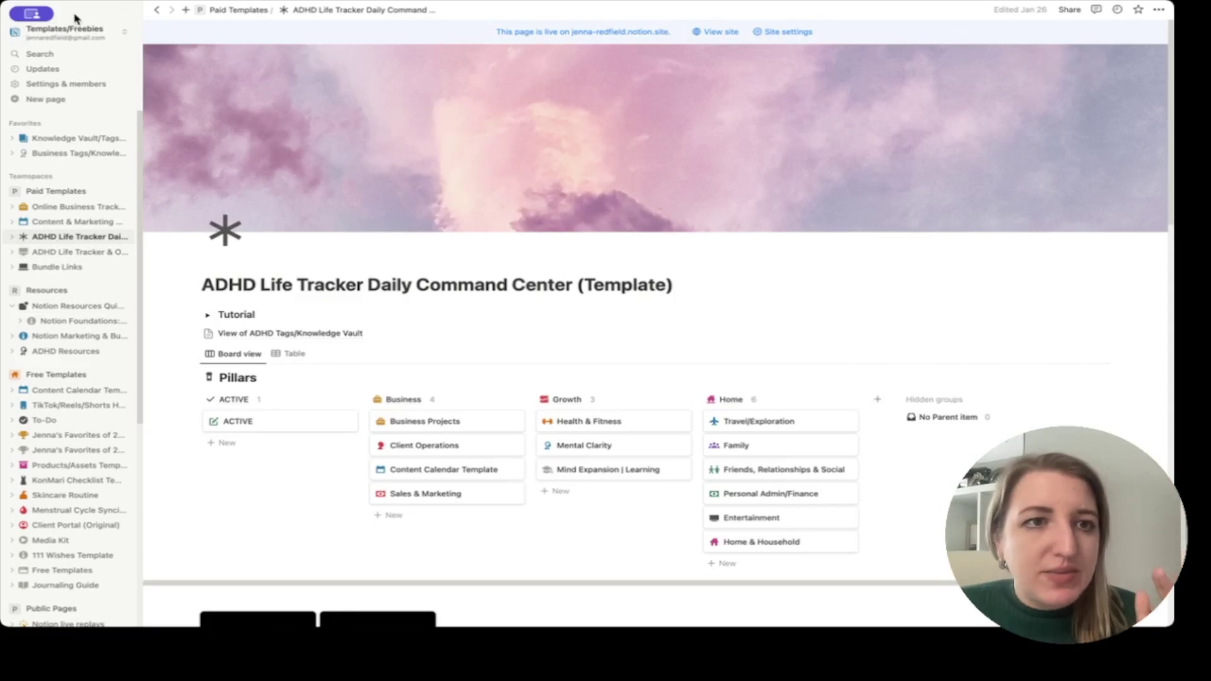
pyautogui.scroll(-1, 61, 250)
pyautogui.scroll(-5, 61, 251)
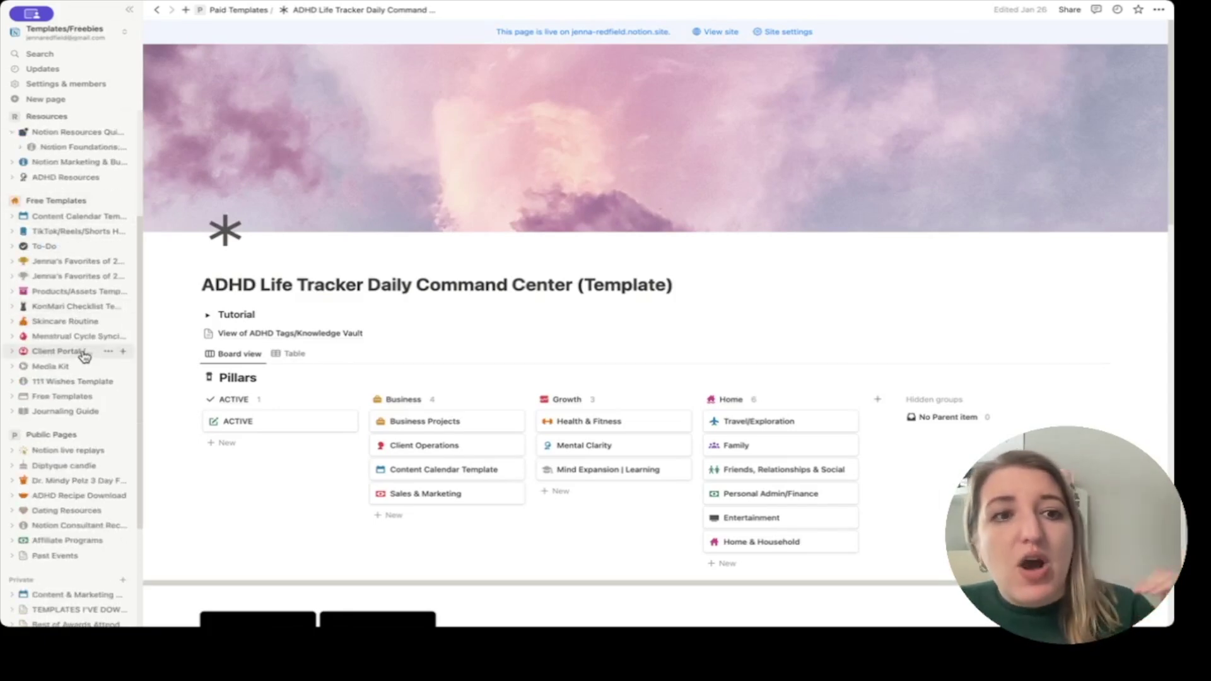
# Step: Open the Skincare Routine free template, then switch back to the personal workspace
pyautogui.click(62, 320)
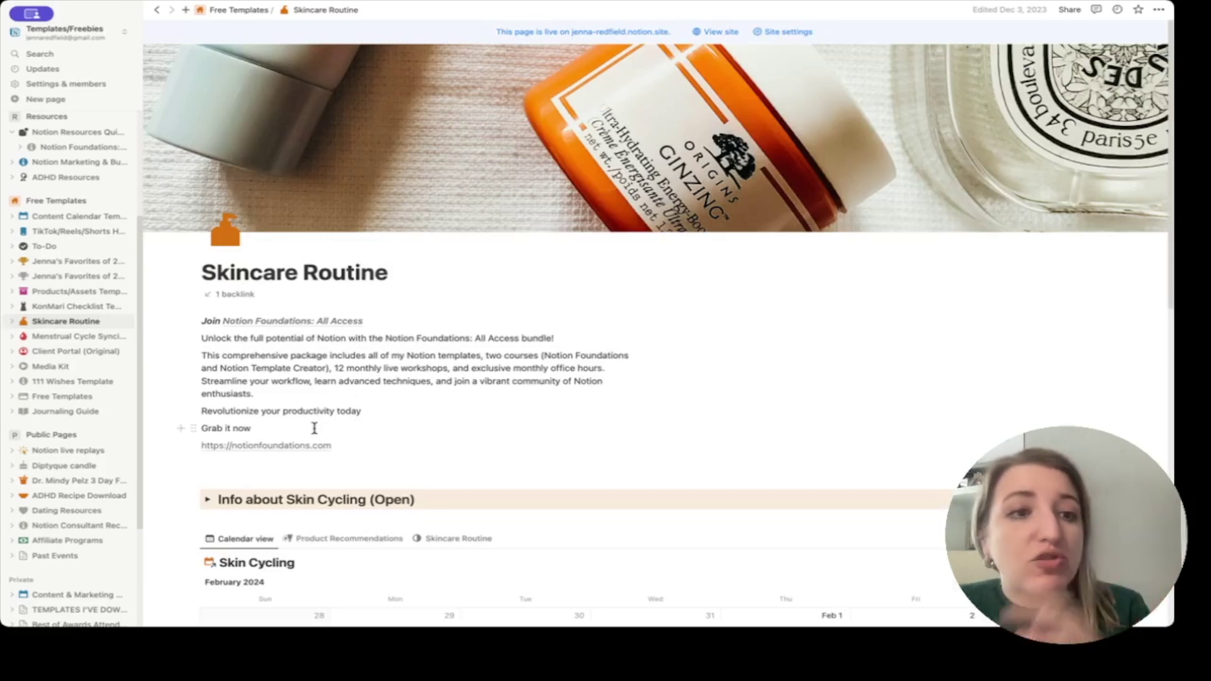
pyautogui.scroll(-2, 75, 336)
pyautogui.scroll(-3, 73, 344)
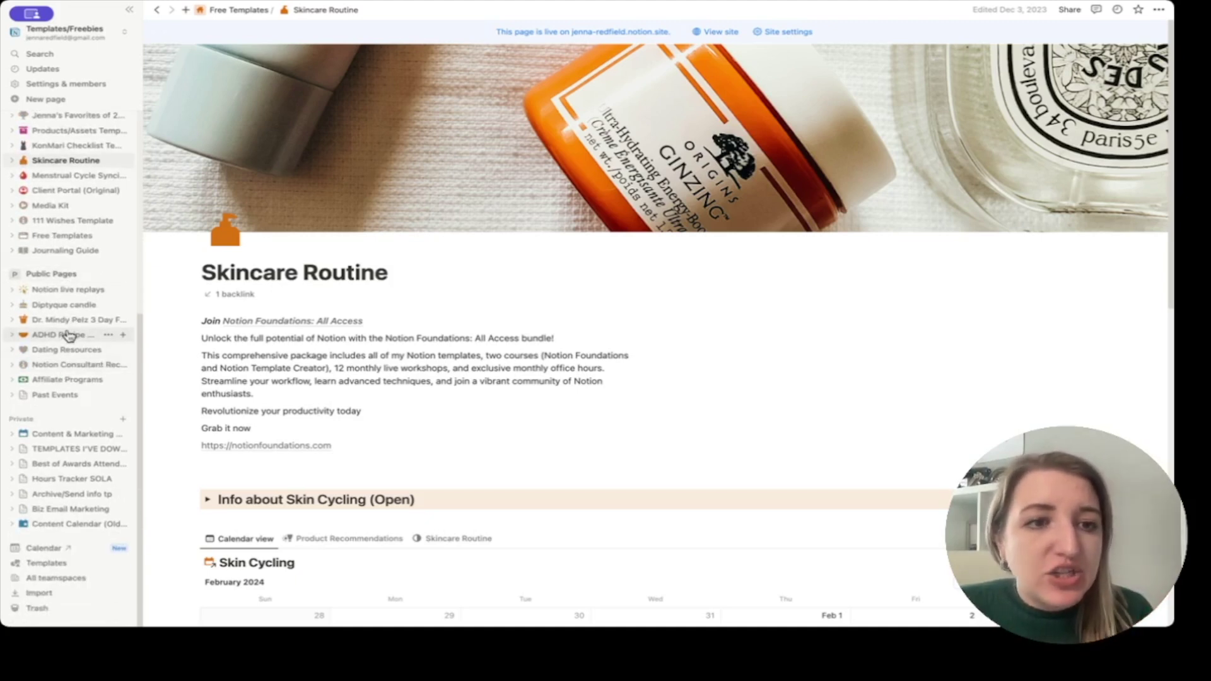
pyautogui.scroll(10, 70, 335)
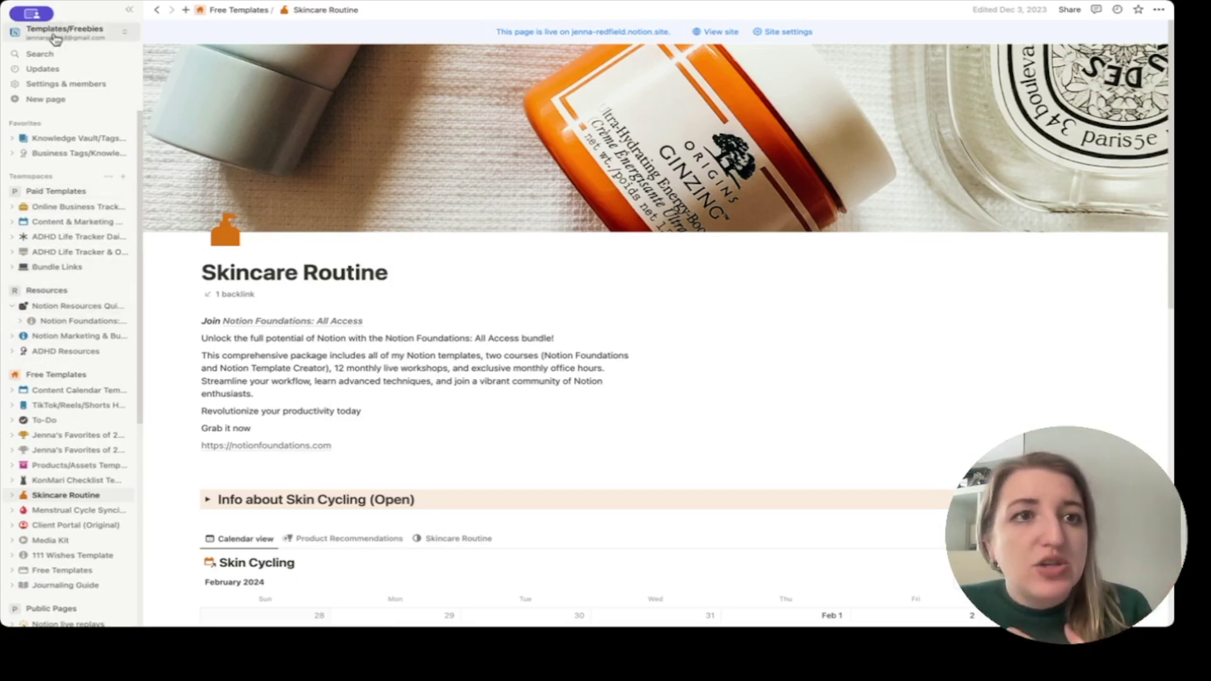
pyautogui.click(55, 33)
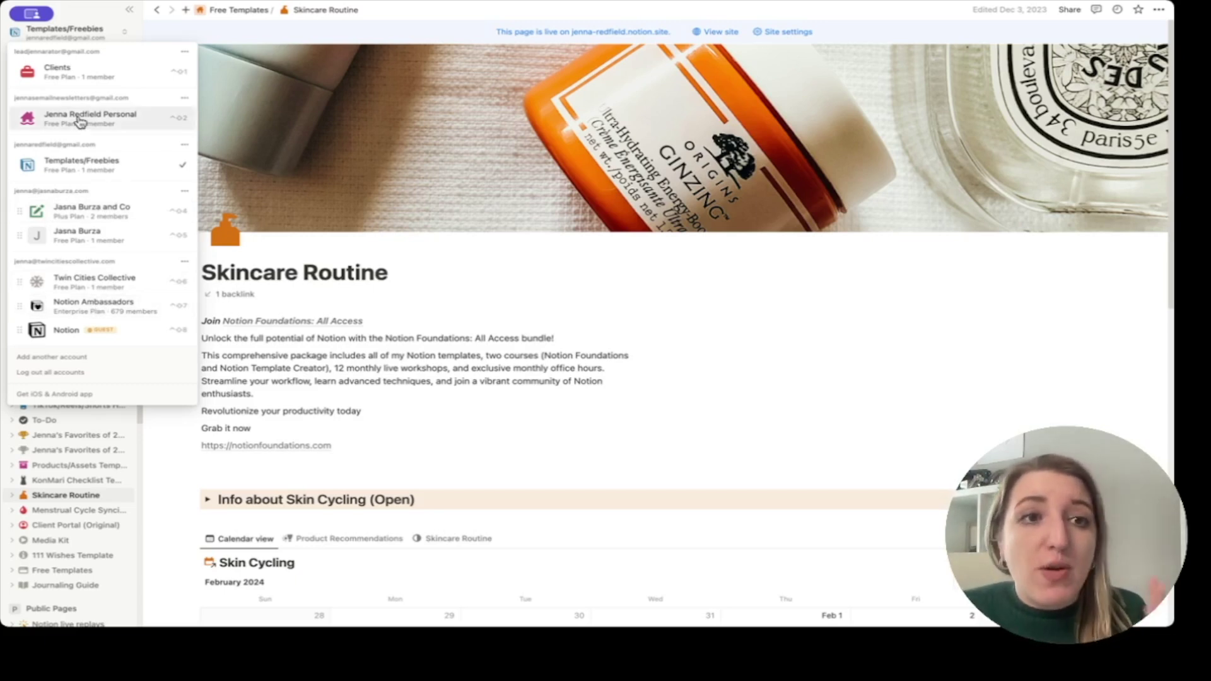
pyautogui.click(80, 119)
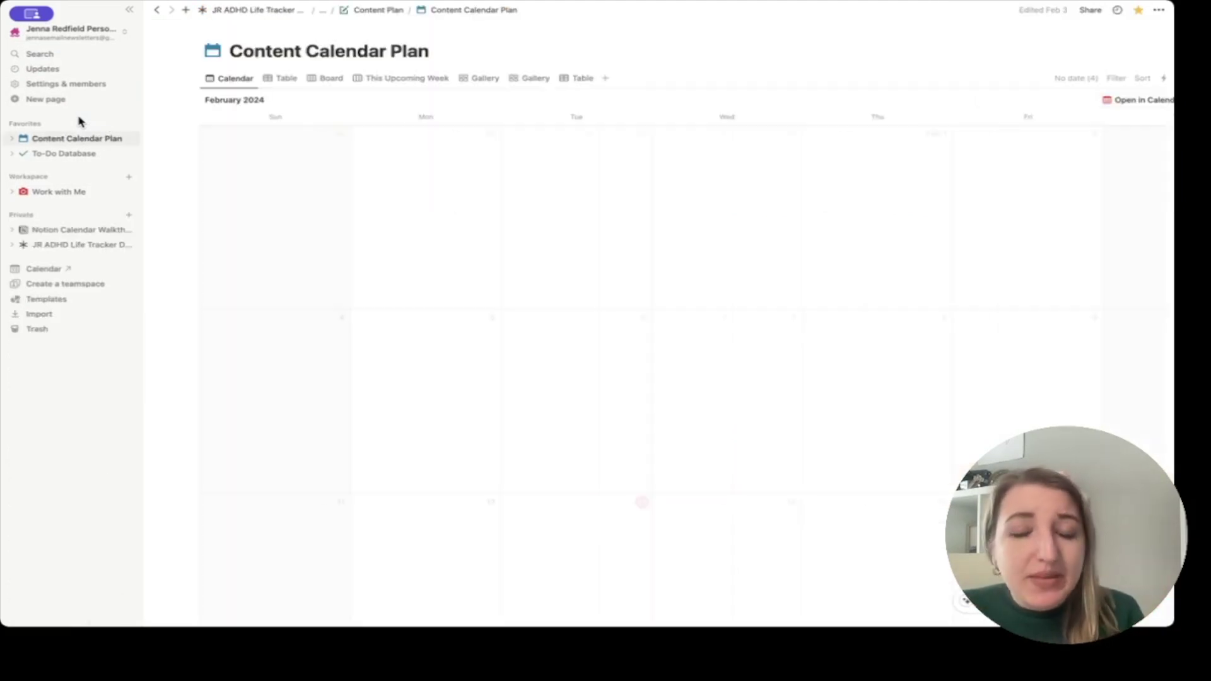
# Step: Open the personal ADHD Life Tracker Daily Command Center page and scroll to its Business, HOME and Health & Fitness links
pyautogui.click(55, 246)
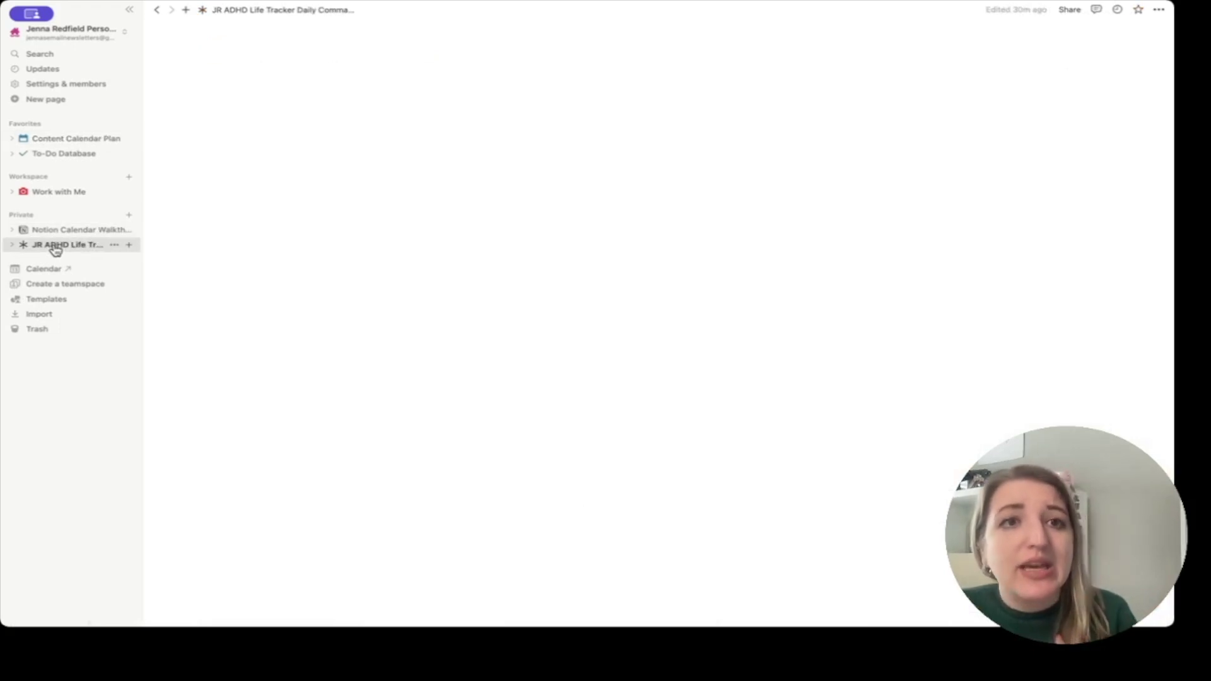
pyautogui.scroll(-10, 305, 268)
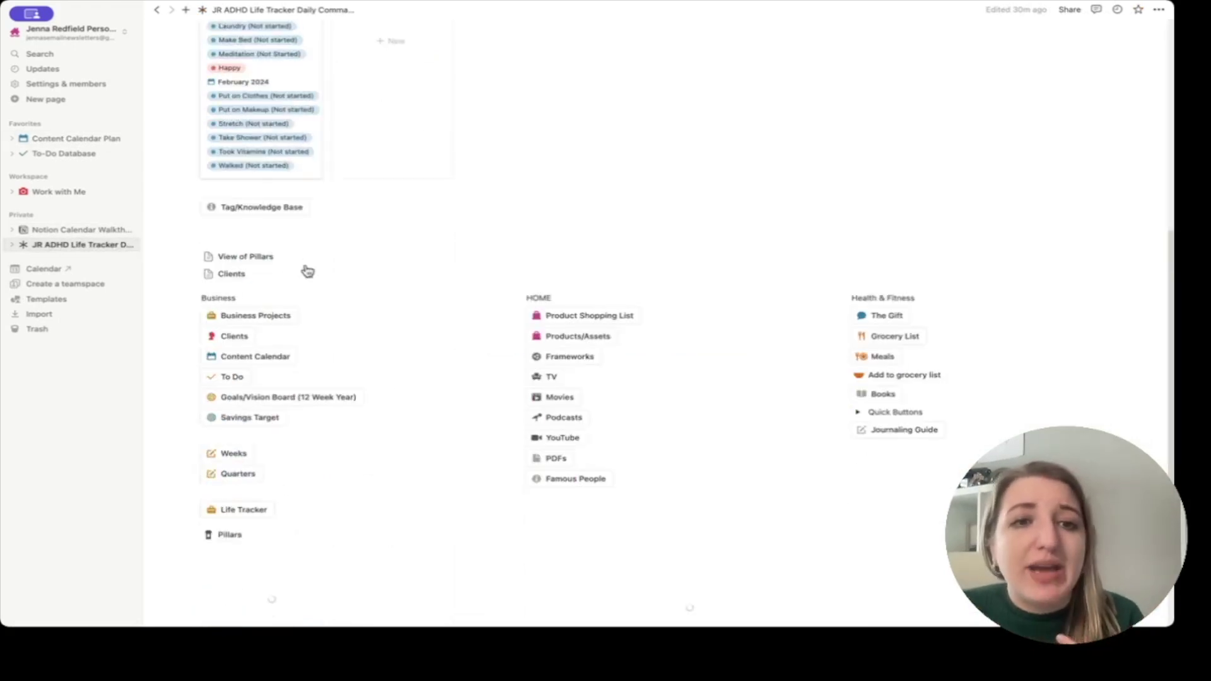